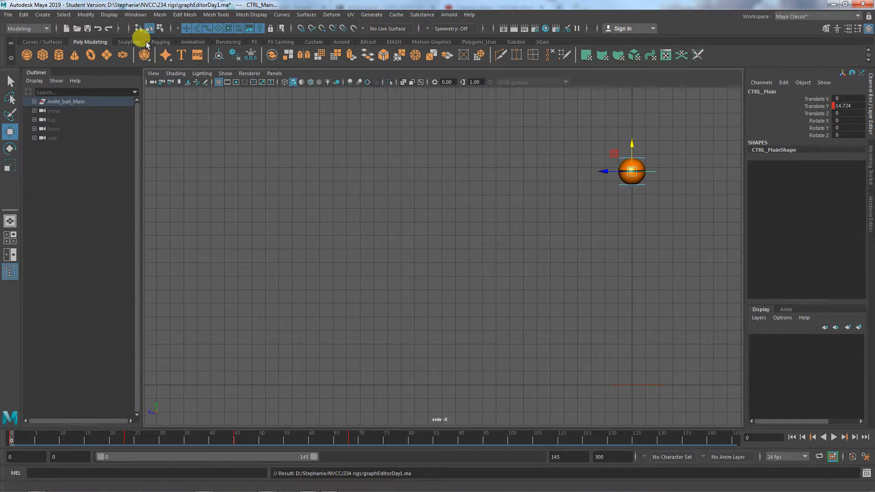
# Review the Time Slider playback settings and the Animation tangent defaults in the preferences, and save the preferences.
pyautogui.click(136, 15)
pyautogui.moveTo(151, 67)
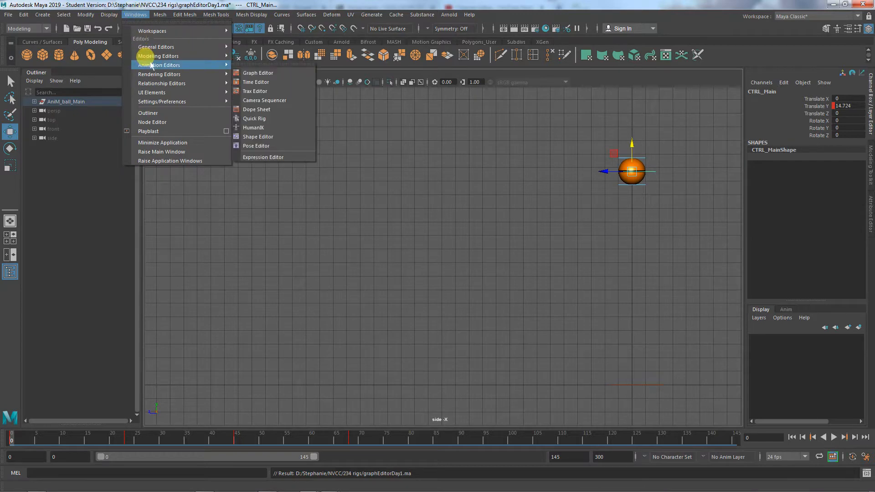
pyautogui.moveTo(155, 101)
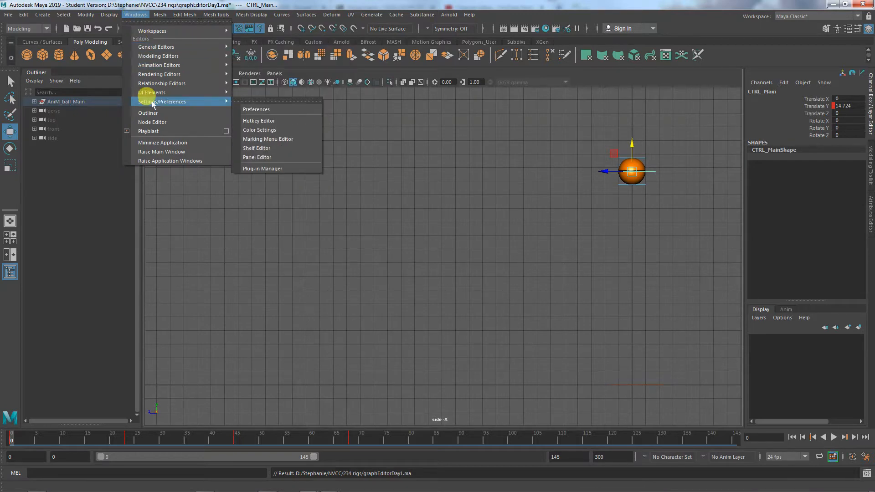
pyautogui.click(288, 111)
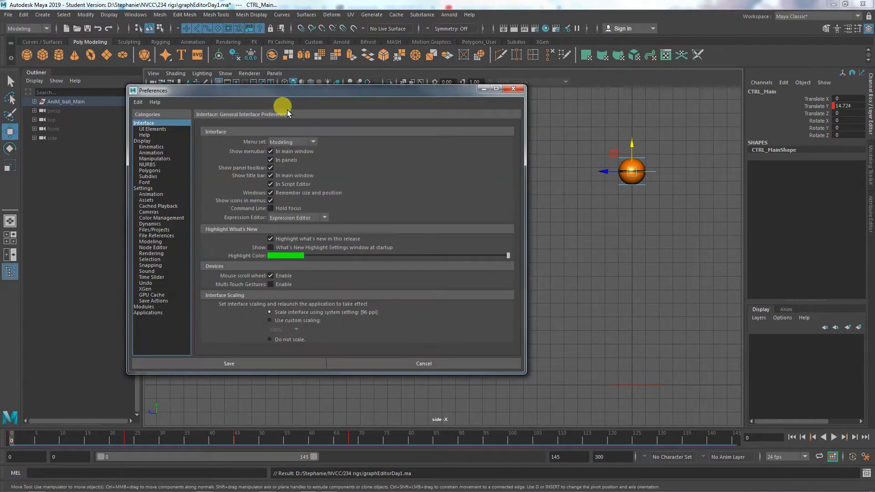
pyautogui.click(152, 283)
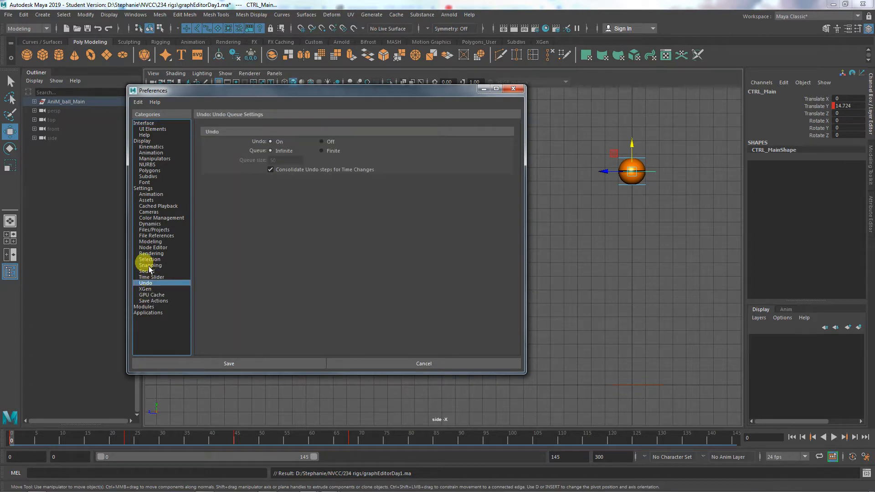
pyautogui.click(152, 276)
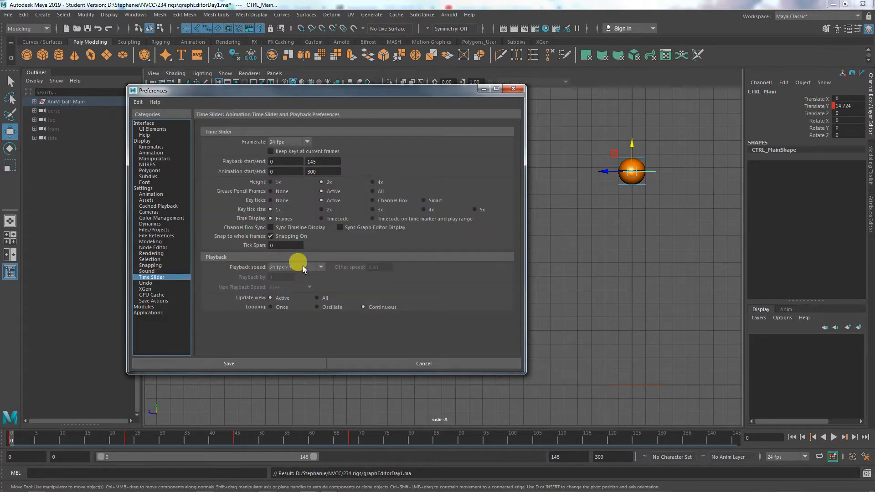
pyautogui.click(151, 194)
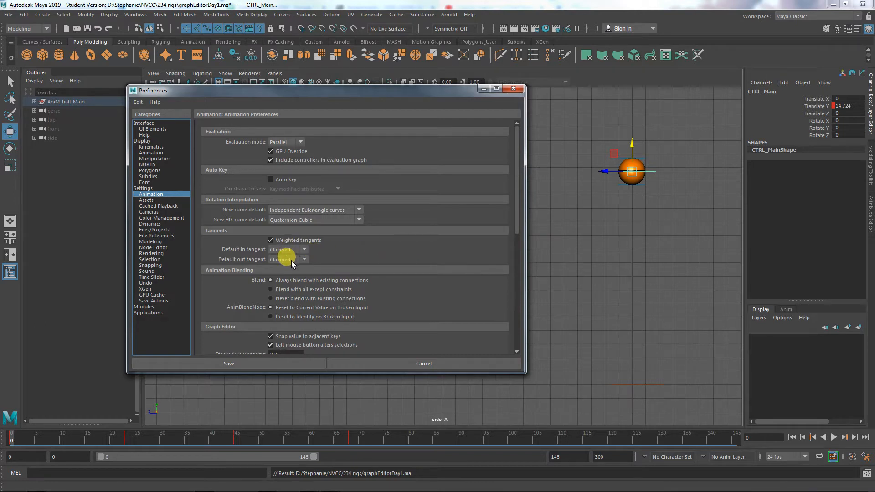
pyautogui.click(263, 364)
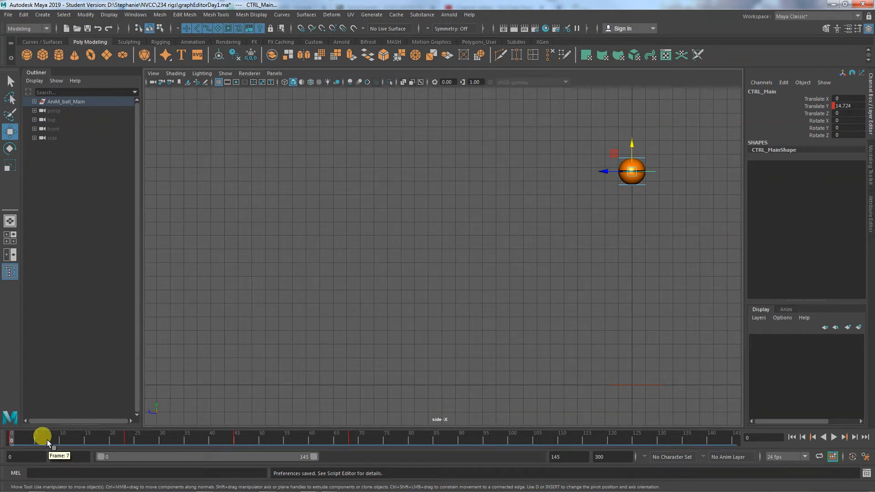
# Raise the ball's main control to about 7.4 in Translate Y at frame 90 and key that channel.
pyautogui.click(151, 439)
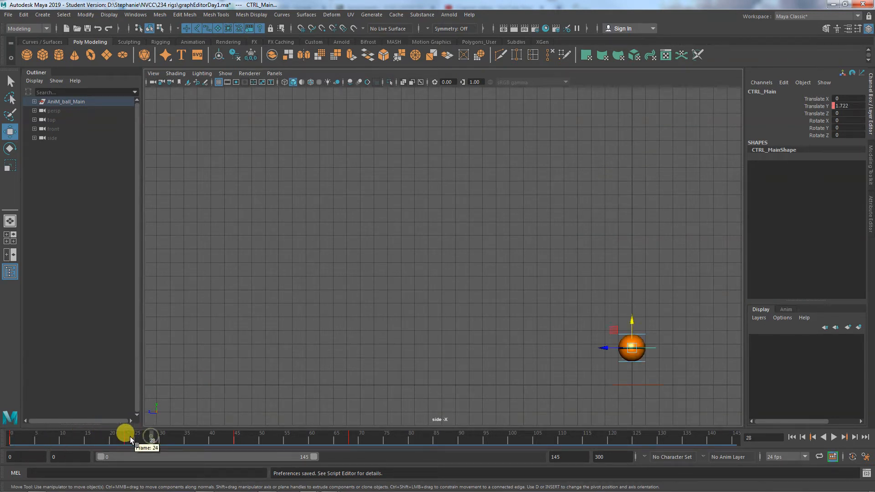
pyautogui.click(236, 438)
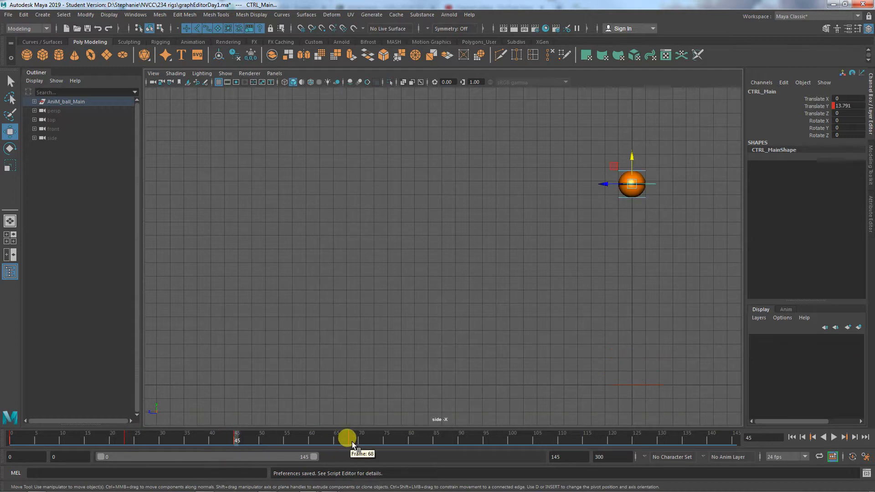
pyautogui.click(349, 439)
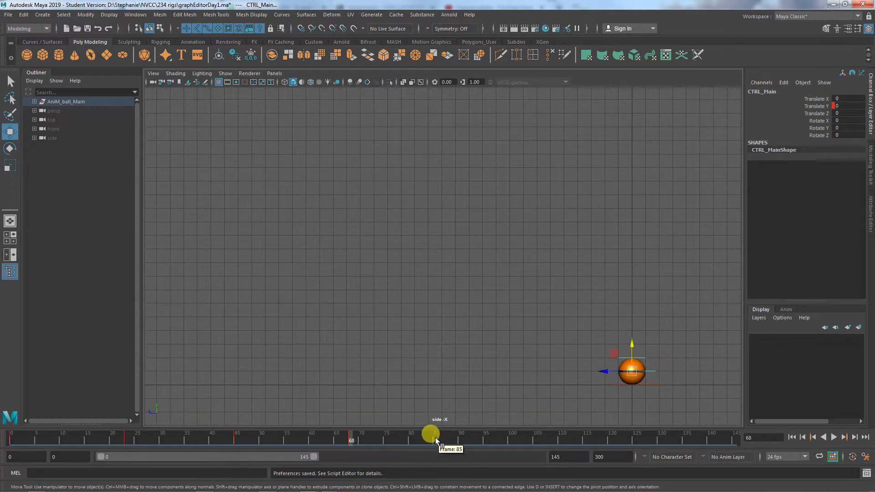
pyautogui.click(458, 439)
pyautogui.moveTo(632, 347); pyautogui.dragTo(633, 245)
pyautogui.click(818, 105)
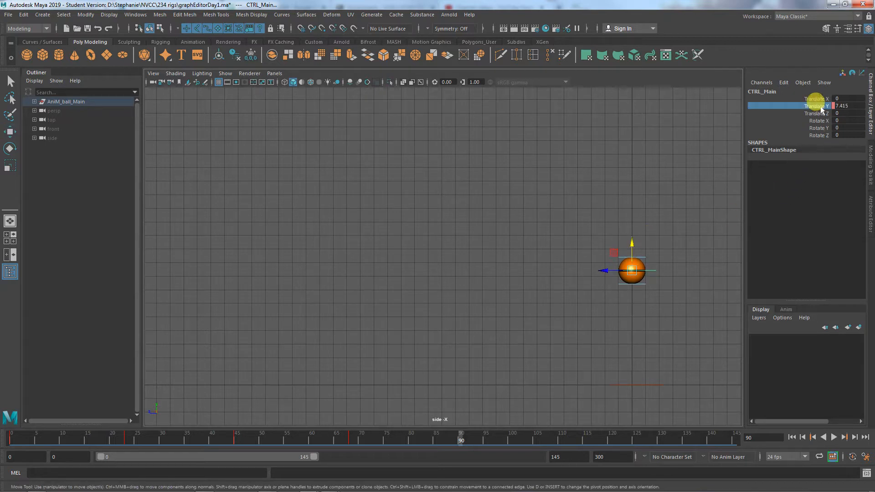
pyautogui.rightClick(820, 105)
pyautogui.click(808, 126)
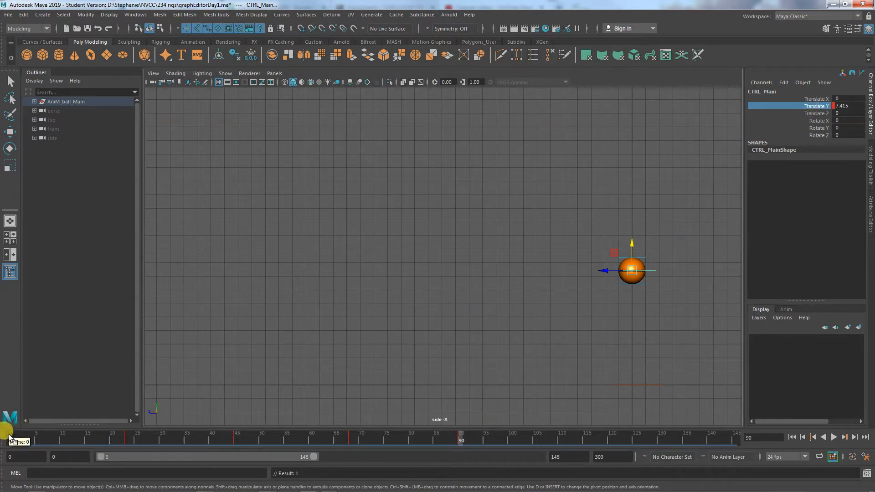
# Try lowering the ball control at frame 45 to about 11.4 in Translate Y without keying it, and go to frame 90.
pyautogui.hotkey('alt', 'v')
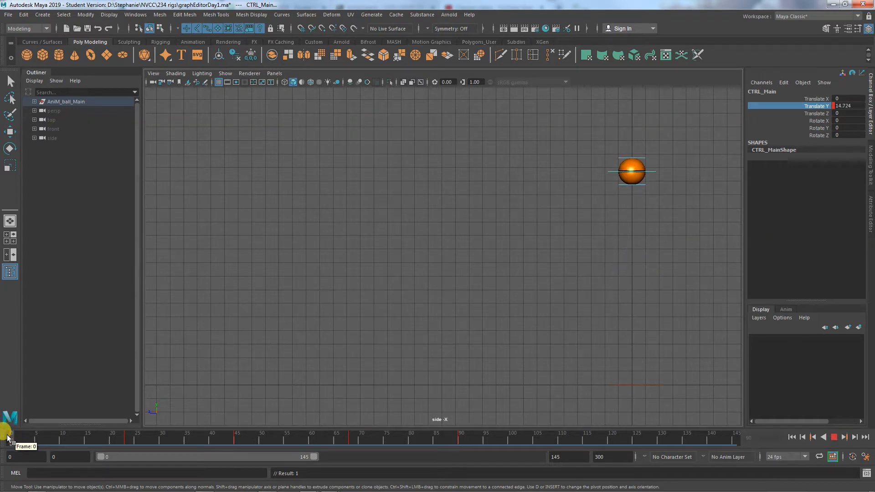
pyautogui.click(7, 439)
pyautogui.click(235, 436)
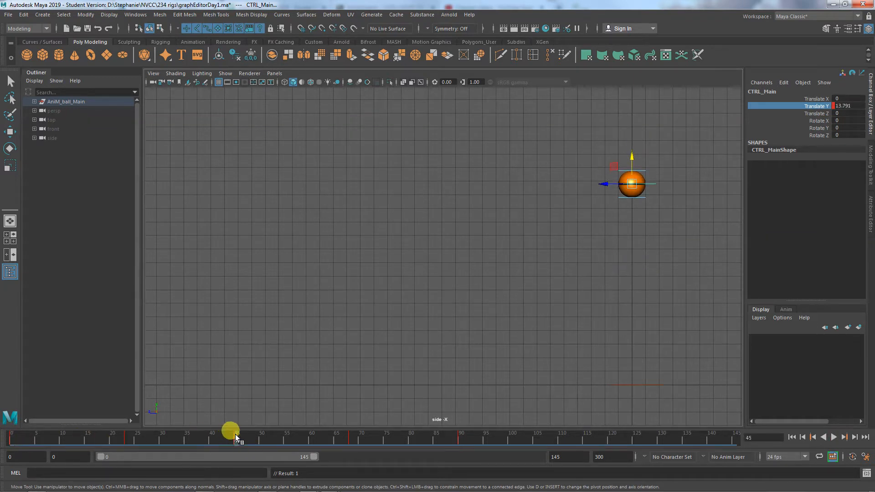
pyautogui.moveTo(631, 156); pyautogui.dragTo(631, 190)
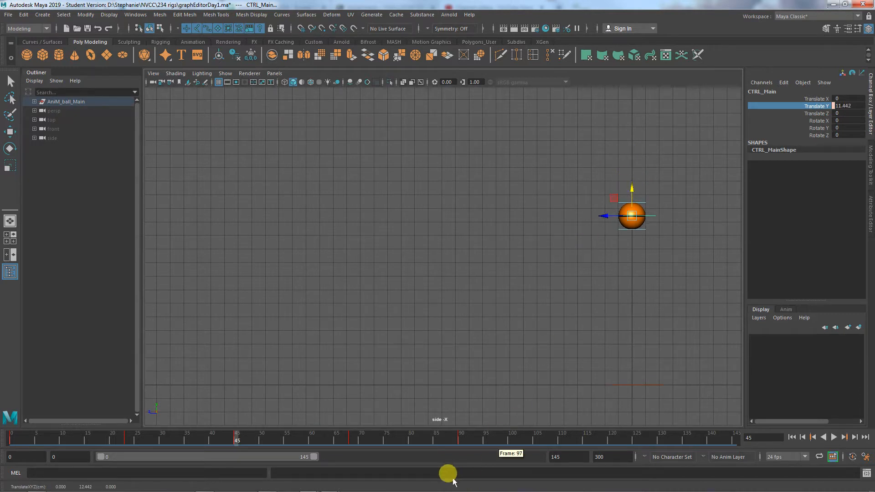
pyautogui.click(460, 437)
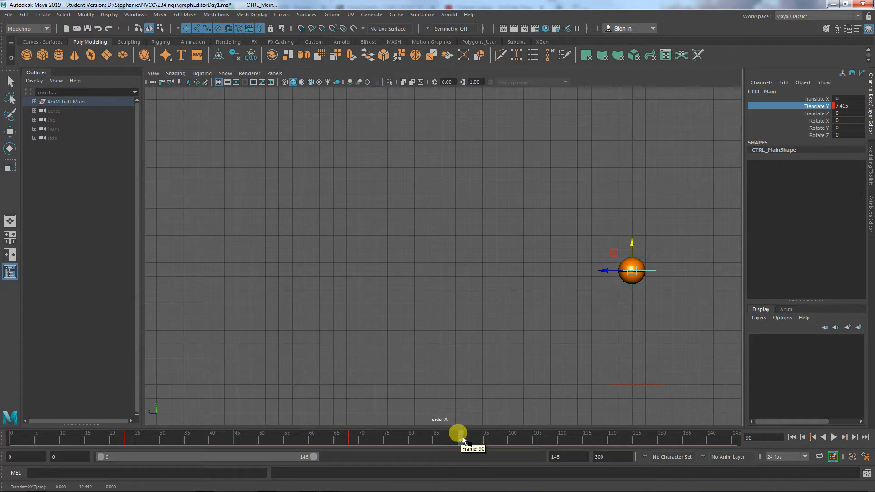
# Set the ball control's Translate Y to 0 at frame 108 and key that channel.
pyautogui.click(548, 436)
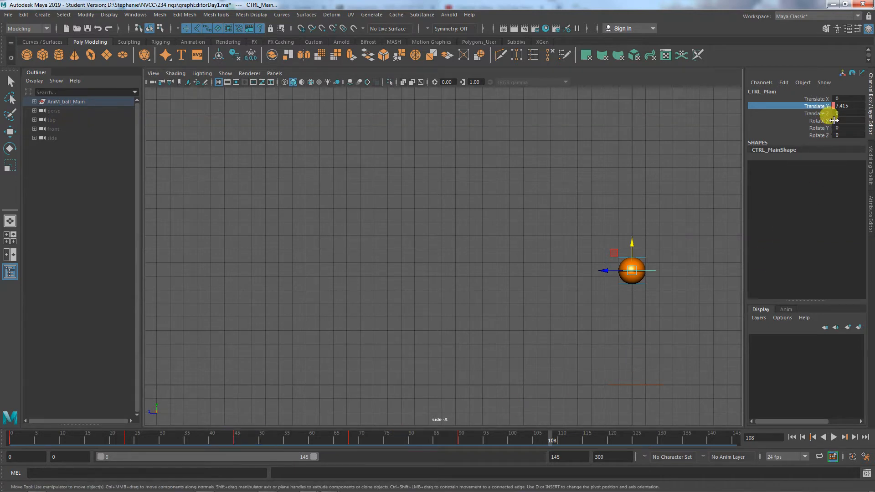
pyautogui.doubleClick(849, 106)
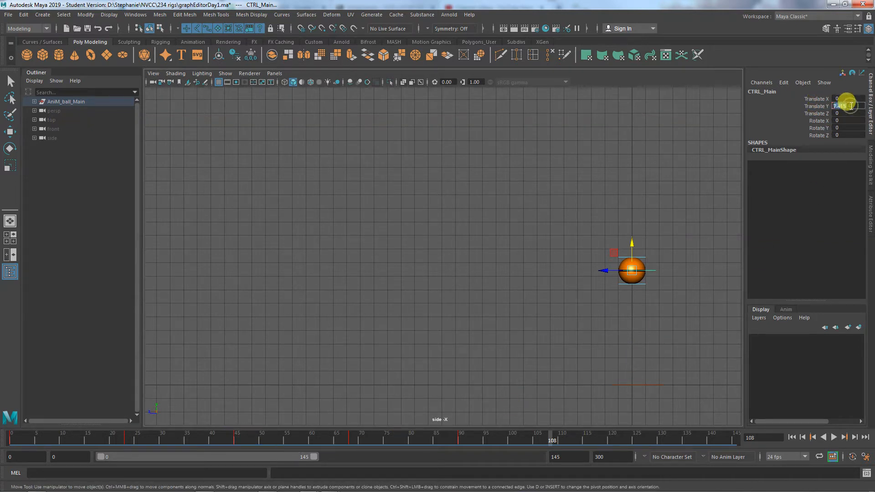
pyautogui.write('0')
pyautogui.press('Return')
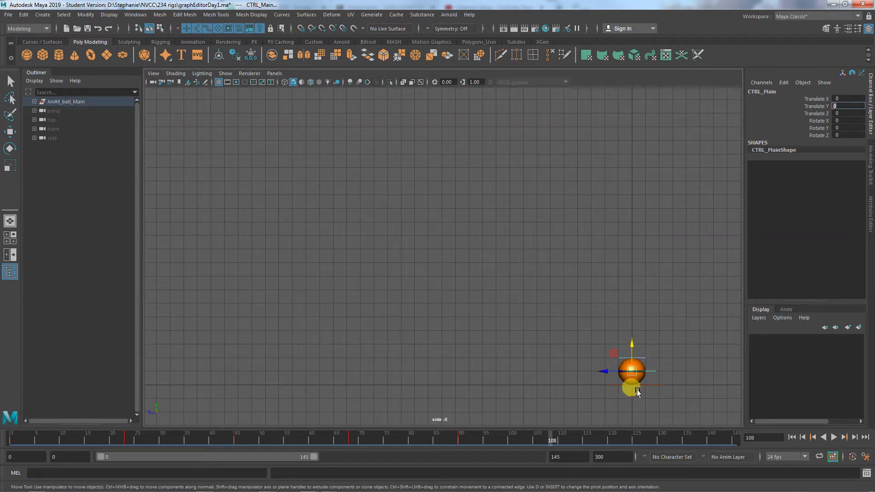
pyautogui.click(816, 106)
pyautogui.rightClick(816, 105)
pyautogui.click(813, 125)
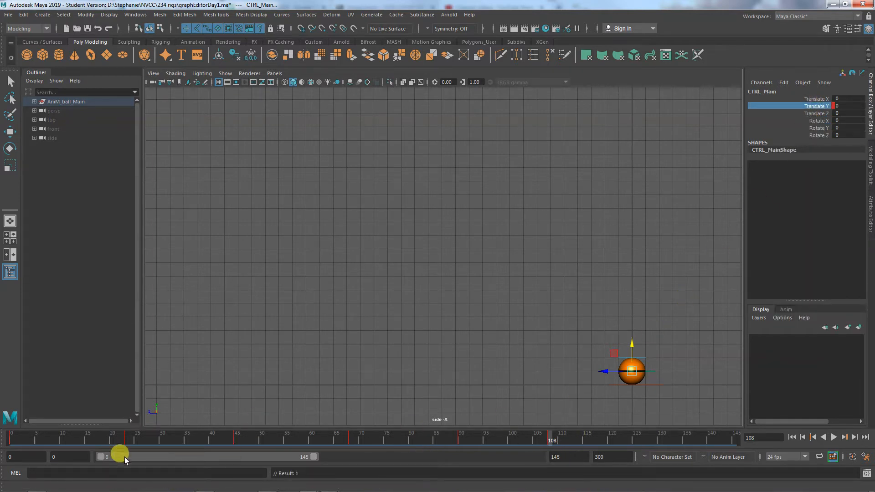
# Play the bounce animation from frame 0, stop it, and check the ball's poses at frames 0, 23 and 45.
pyautogui.moveTo(40, 436); pyautogui.dragTo(11, 437)
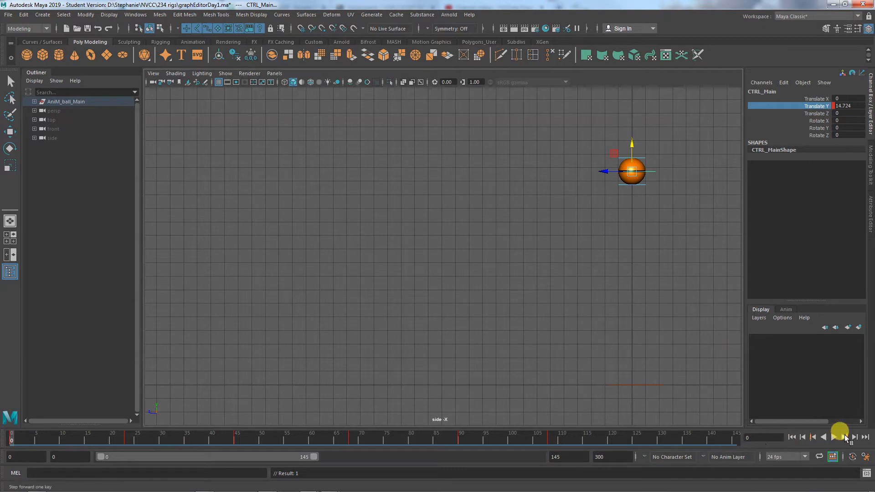
pyautogui.click(836, 437)
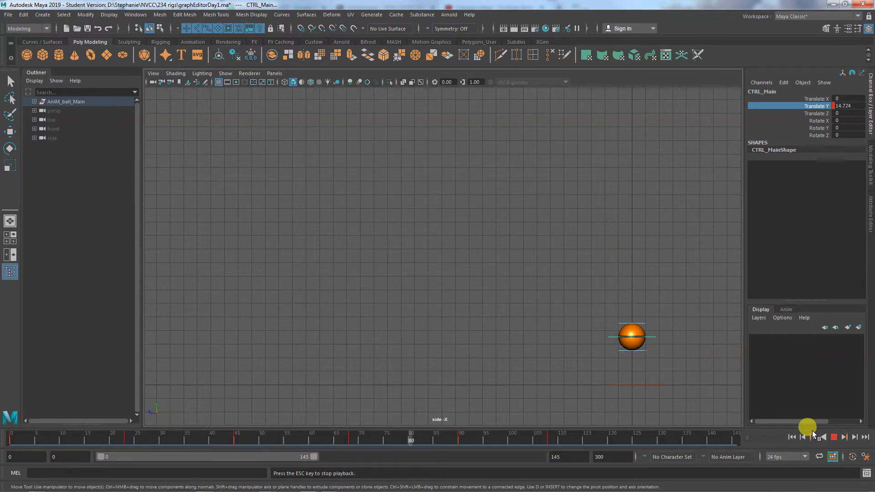
pyautogui.click(830, 436)
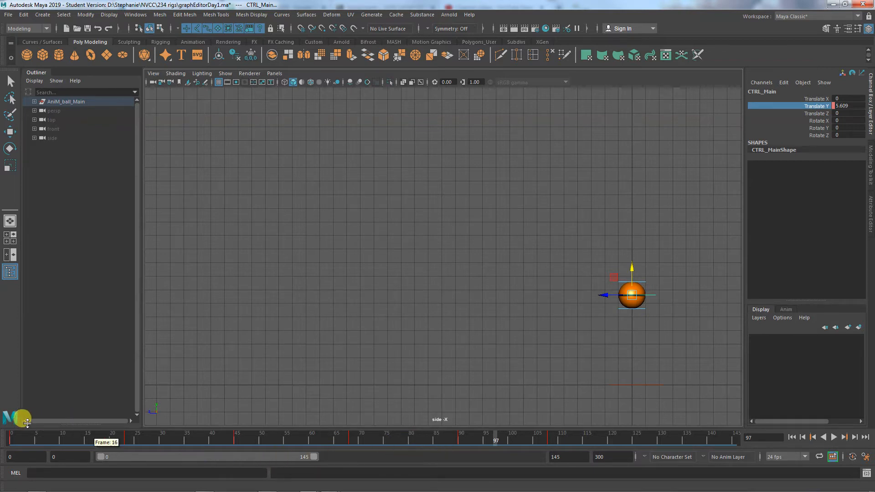
pyautogui.click(13, 438)
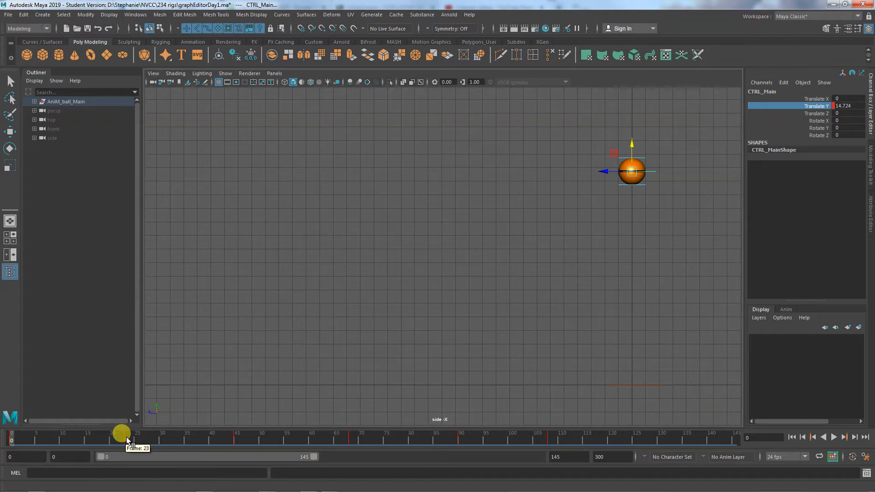
pyautogui.click(127, 437)
pyautogui.click(237, 437)
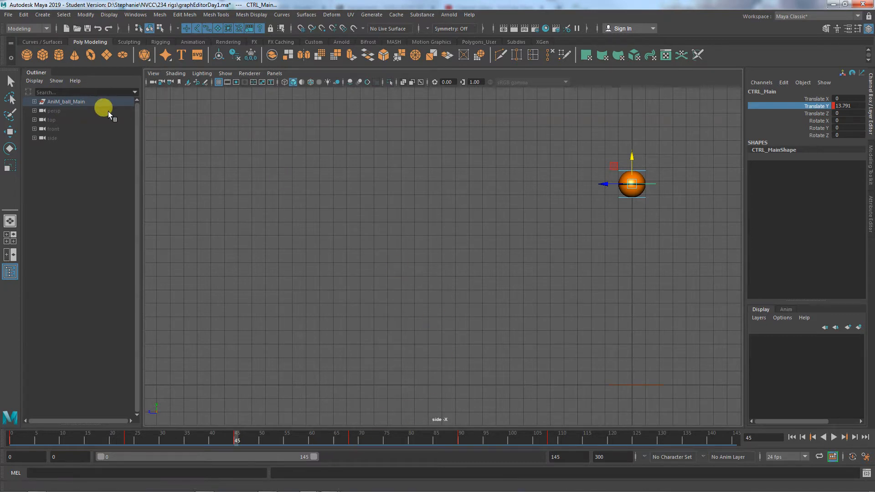
# Open the Graph Editor and place it beside the ball, enlarged to the full height of the screen.
pyautogui.click(136, 14)
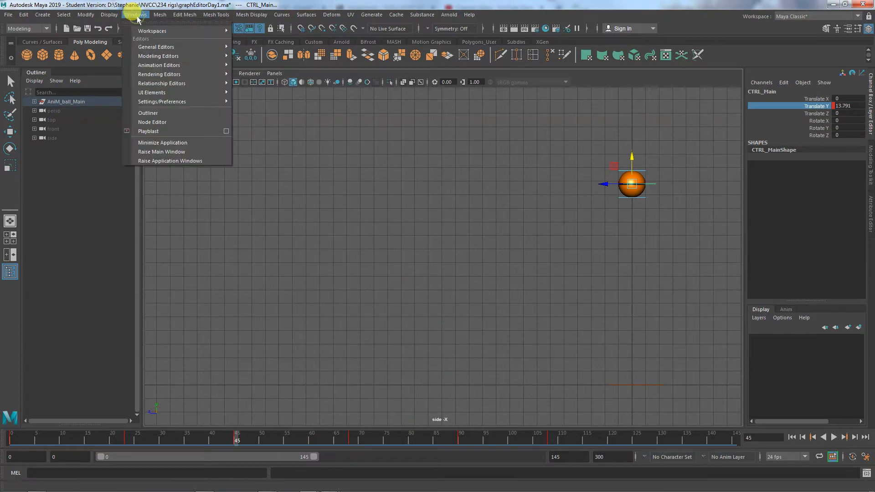
pyautogui.moveTo(215, 65)
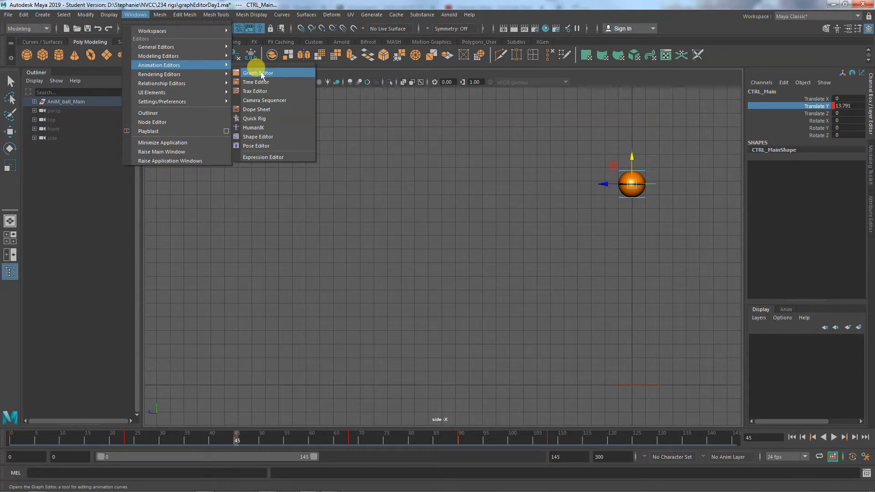
pyautogui.click(401, 124)
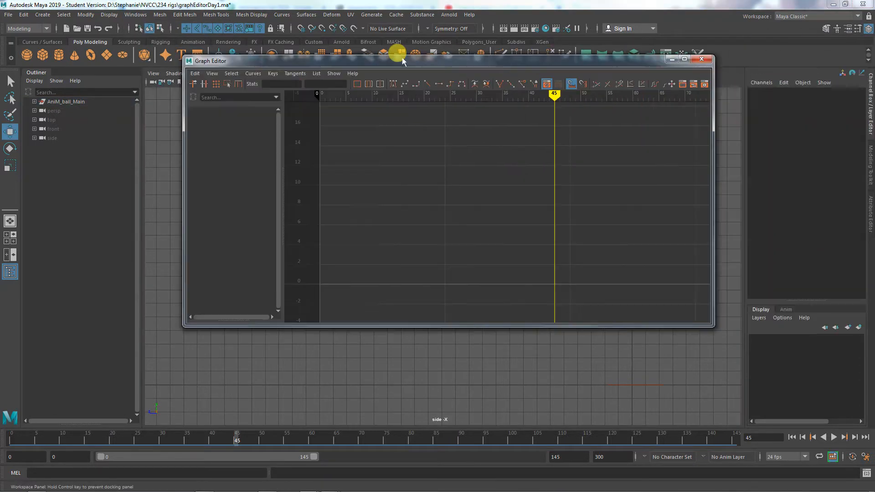
pyautogui.moveTo(403, 57); pyautogui.dragTo(289, 12)
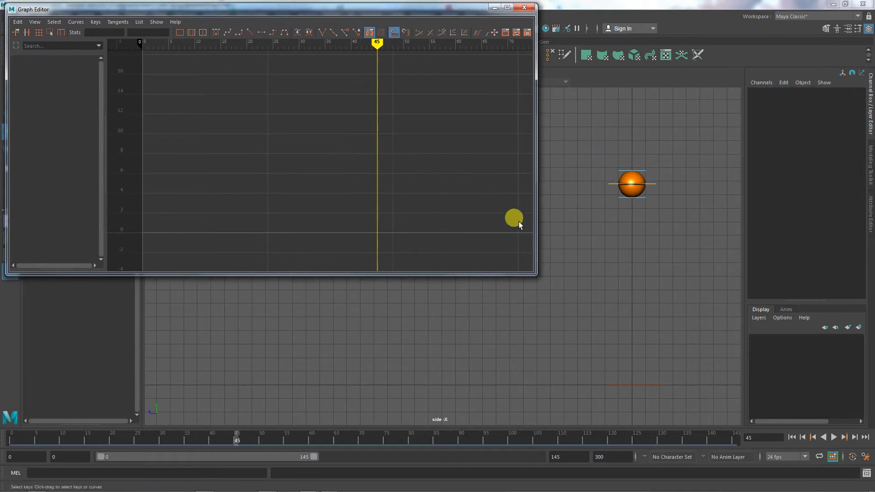
pyautogui.moveTo(529, 273); pyautogui.dragTo(532, 314)
pyautogui.moveTo(511, 457); pyautogui.dragTo(501, 491)
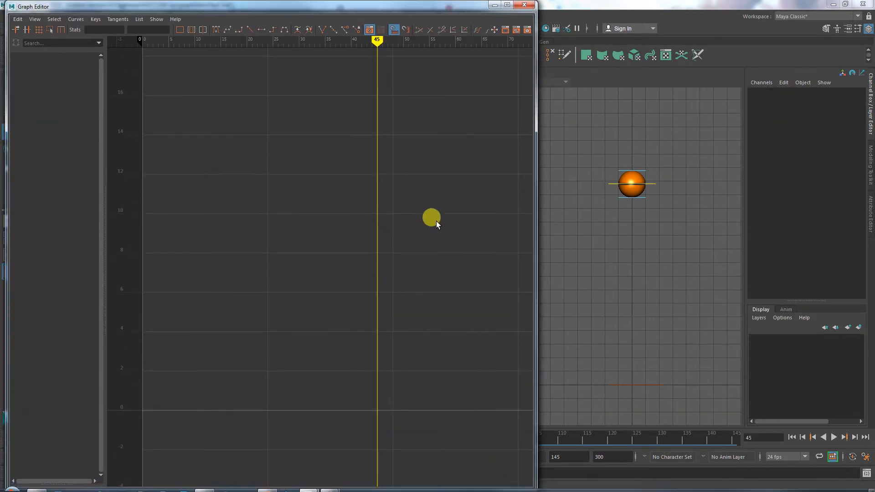
# Select the ball's main control to show its Translate Y animation curve in the Graph Editor.
pyautogui.keyDown('alt'); pyautogui.moveTo(449, 213); pyautogui.dragTo(418, 266, button='middle'); pyautogui.keyUp('alt')
pyautogui.moveTo(418, 265)
pyautogui.keyDown('alt'); pyautogui.mouseDown(button='right')
pyautogui.moveTo(446, 273)
pyautogui.moveTo(389, 253)
pyautogui.moveTo(427, 263)
pyautogui.mouseUp(button='right'); pyautogui.keyUp('alt')
pyautogui.keyDown('alt'); pyautogui.moveTo(427, 263); pyautogui.dragTo(338, 250, button='middle'); pyautogui.keyUp('alt')
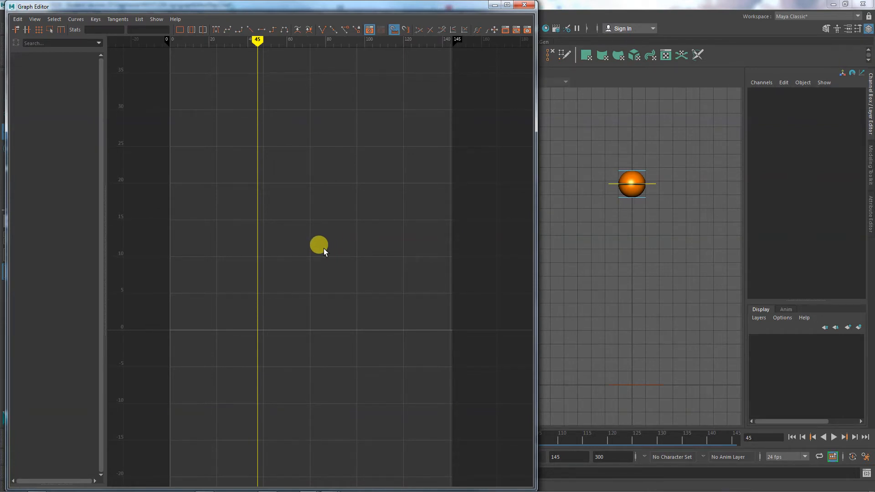
pyautogui.moveTo(324, 248)
pyautogui.keyDown('alt'); pyautogui.mouseDown(button='right')
pyautogui.moveTo(345, 249)
pyautogui.moveTo(316, 248)
pyautogui.moveTo(326, 247)
pyautogui.mouseUp(button='right'); pyautogui.keyUp('alt')
pyautogui.keyDown('alt'); pyautogui.moveTo(325, 246); pyautogui.dragTo(295, 313, button='middle'); pyautogui.keyUp('alt')
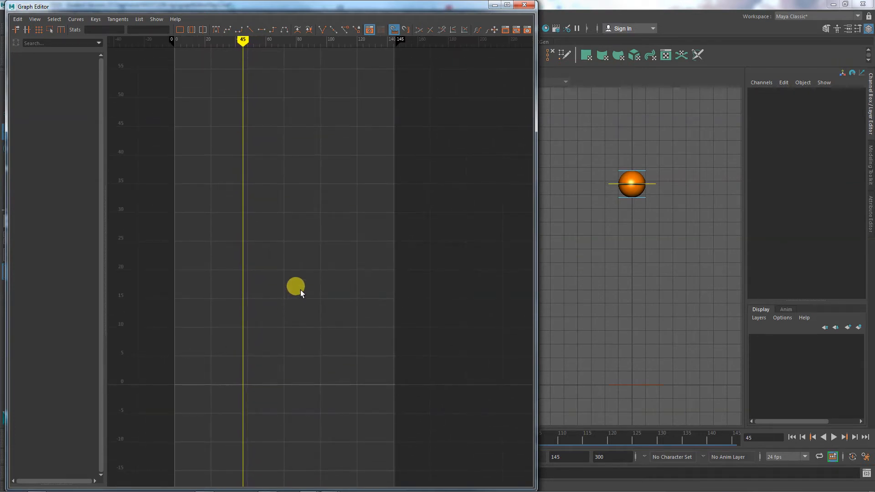
pyautogui.scroll(3, 303, 293)
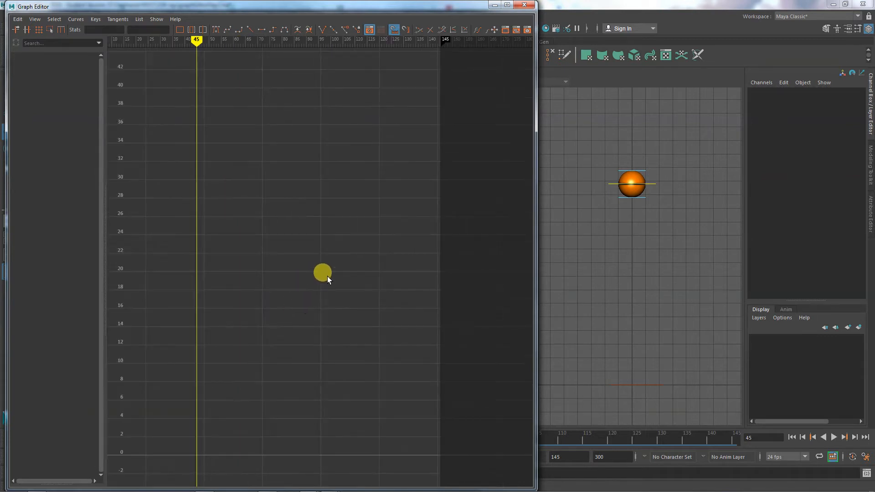
pyautogui.scroll(-3, 328, 276)
pyautogui.keyDown('alt'); pyautogui.moveTo(334, 263); pyautogui.dragTo(338, 292, button='middle'); pyautogui.keyUp('alt')
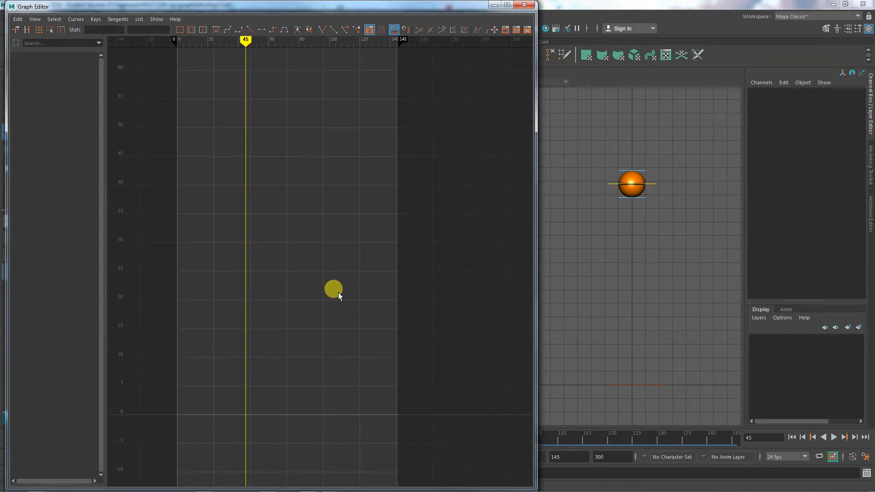
pyautogui.click(654, 185)
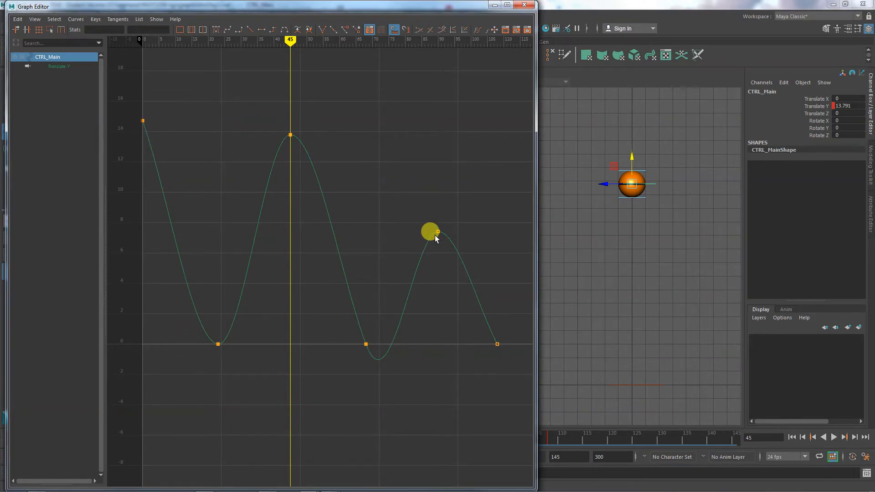
# Try keying the main control's Translate X channel at frame 45 and undo that key.
pyautogui.rightClick(815, 97)
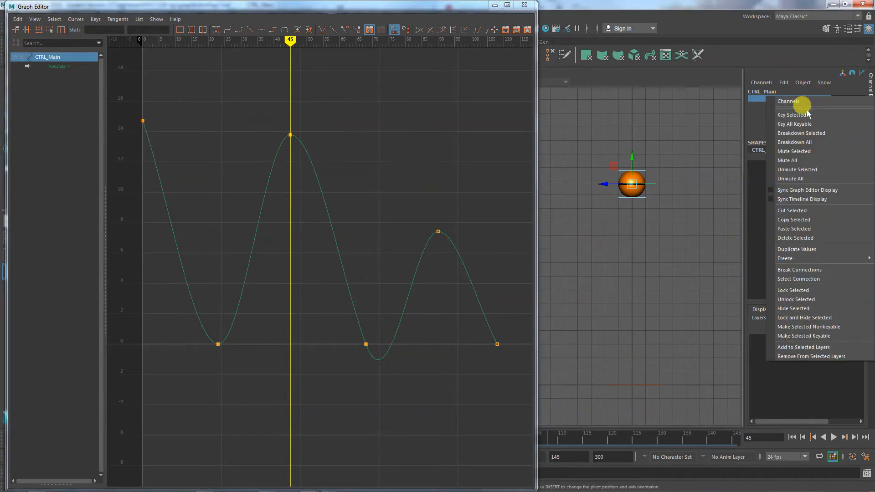
pyautogui.click(807, 114)
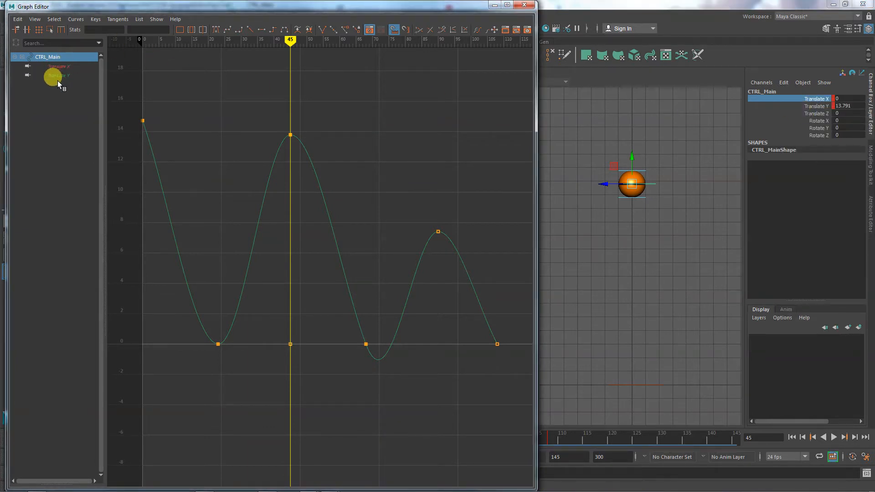
pyautogui.hotkey('ctrl', 'z')
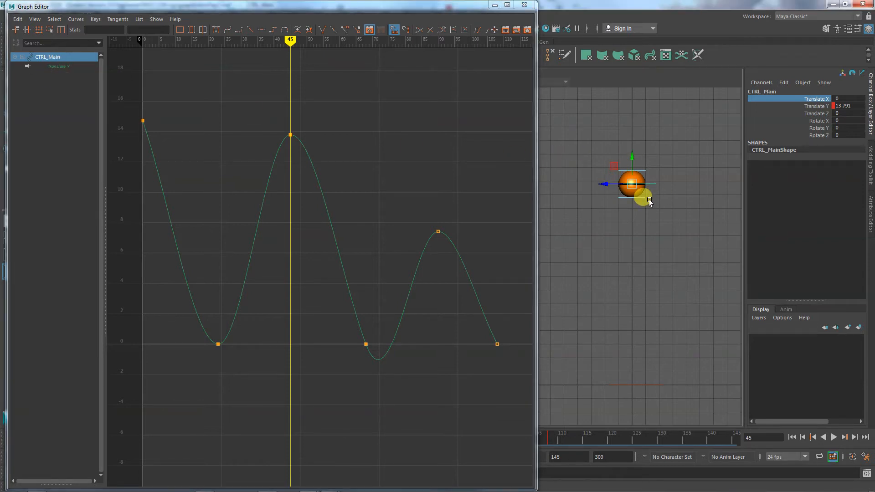
# Check the ball's bottom control for animation curves, and reselect the main control.
pyautogui.click(644, 232)
pyautogui.click(644, 199)
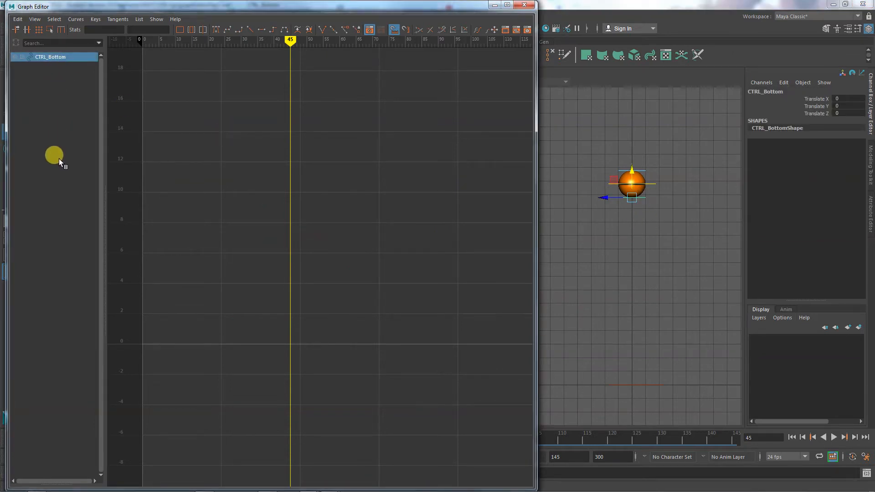
pyautogui.click(652, 188)
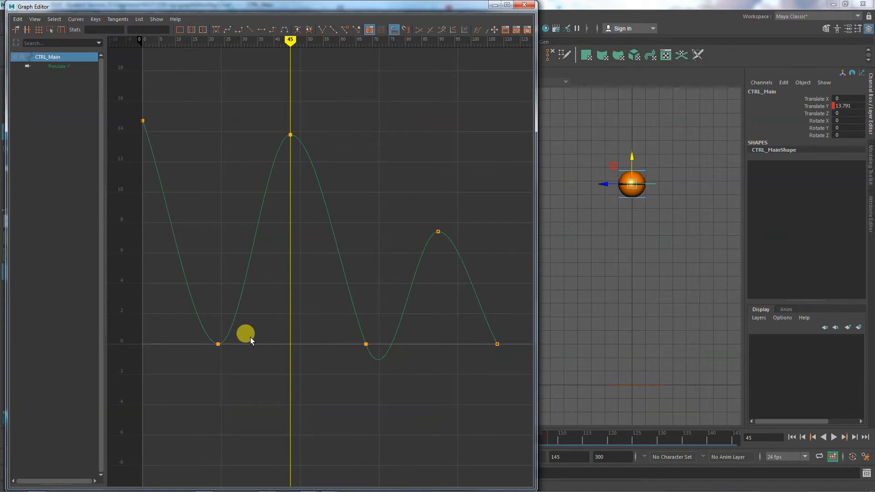
# Examine the tangent handles of the Translate Y keys at frames 23 and 45.
pyautogui.click(351, 311)
pyautogui.click(218, 343)
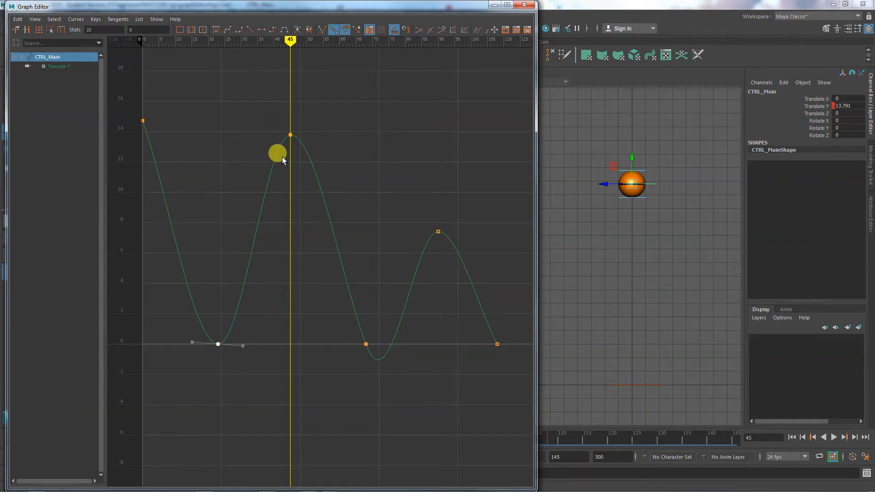
pyautogui.click(290, 135)
pyautogui.click(216, 345)
pyautogui.click(292, 136)
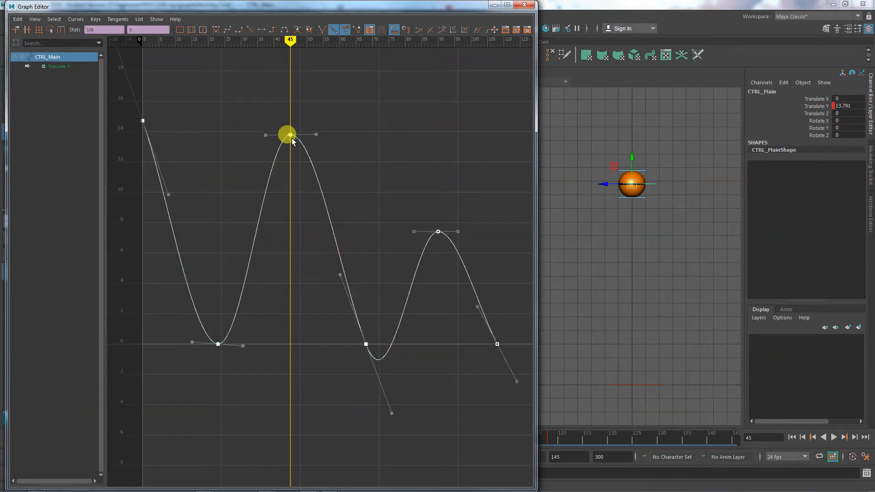
pyautogui.click(290, 135)
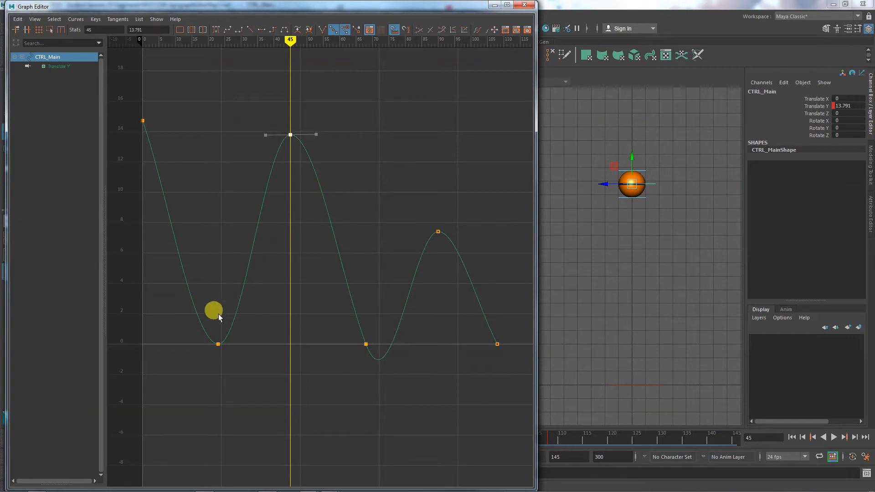
# Give the ground-contact keys at frames 23 and 68 linear tangents and play the animation to check the bounce.
pyautogui.click(219, 343)
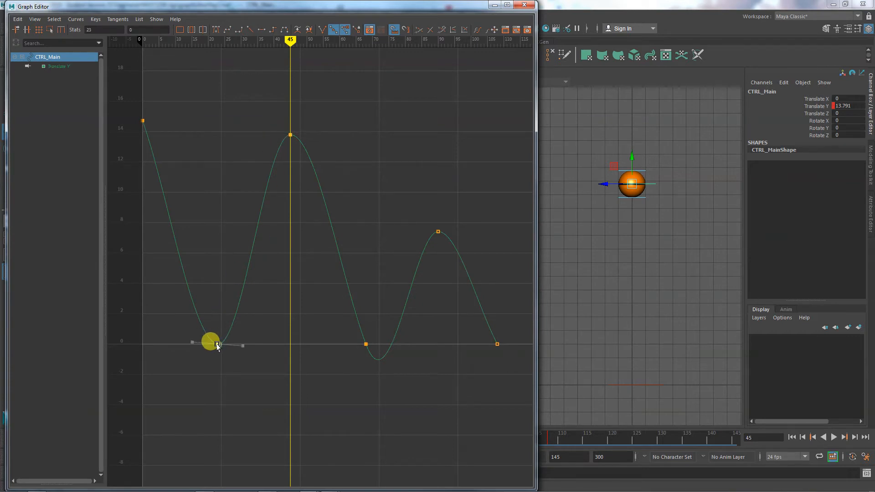
pyautogui.click(248, 29)
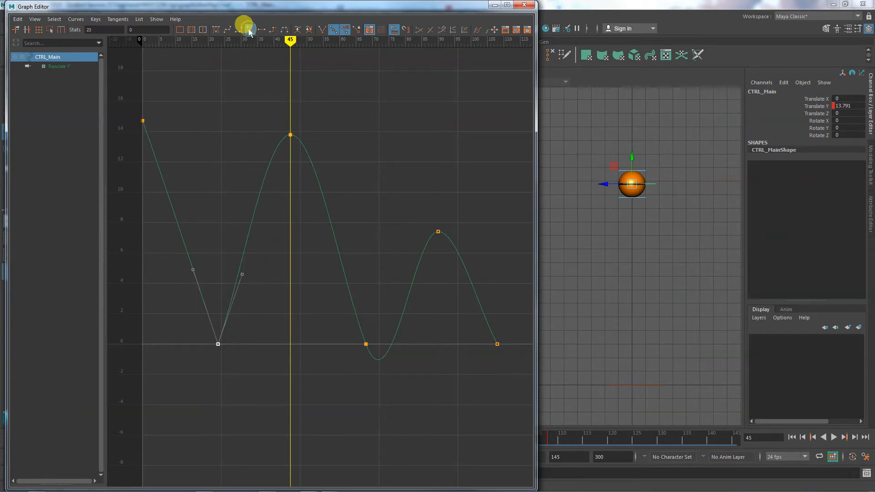
pyautogui.click(366, 344)
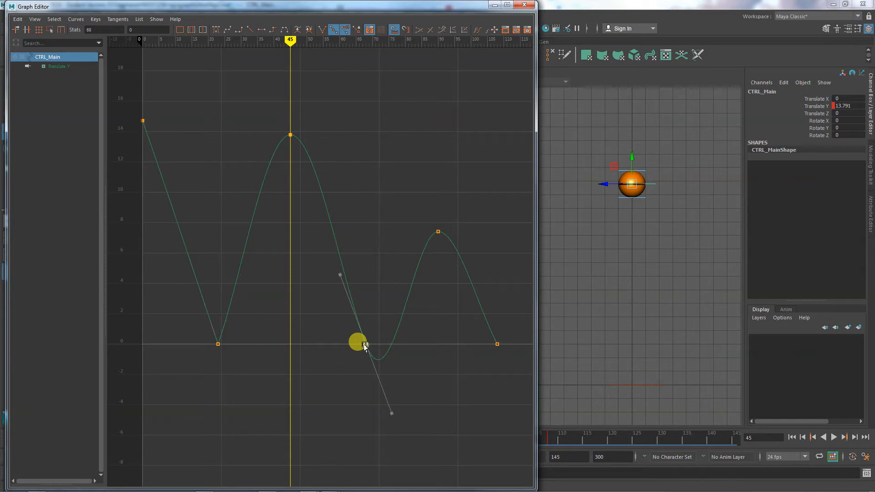
pyautogui.click(250, 29)
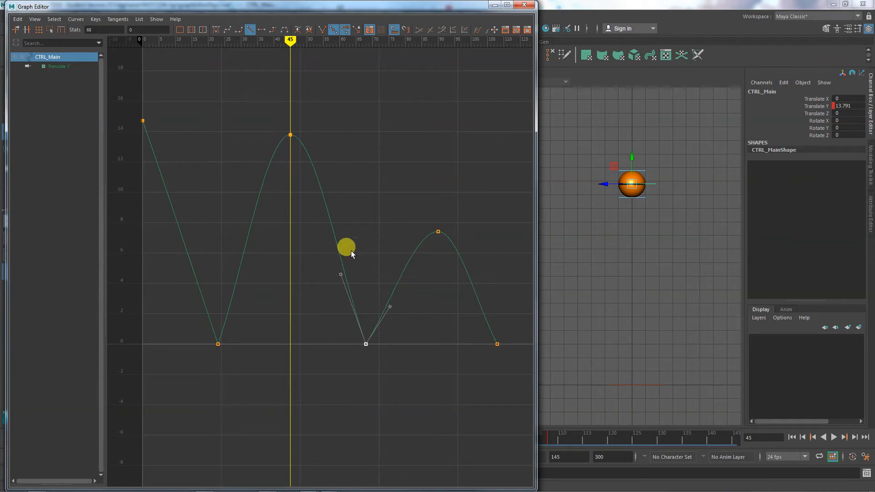
pyautogui.click(832, 439)
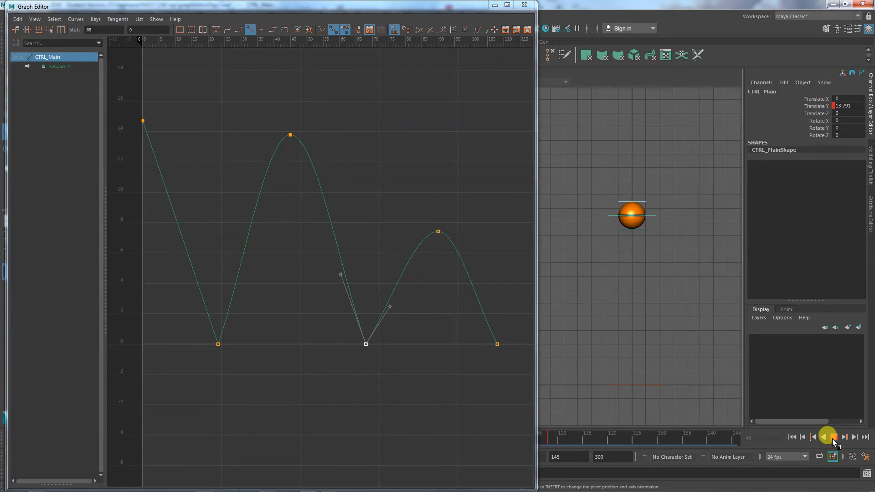
pyautogui.click(833, 437)
# Make the tangents linear on the final ground key at frame 108 and flat on the starting key at frame 0.
pyautogui.click(495, 344)
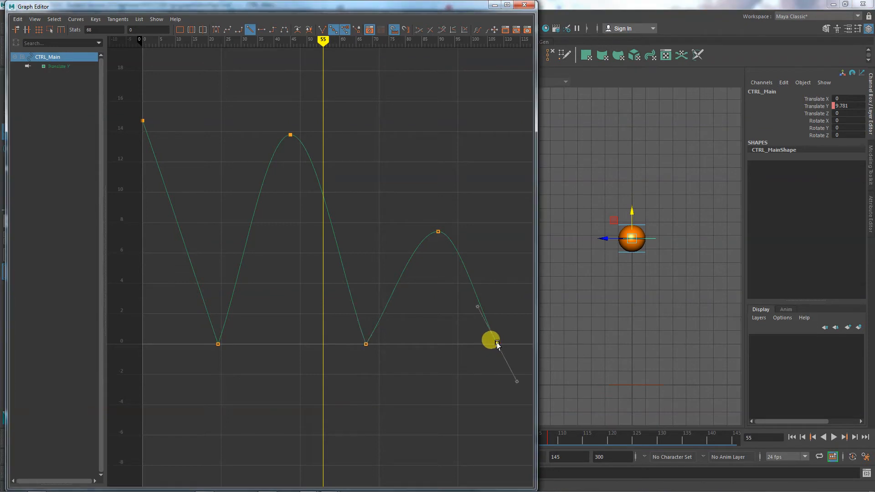
pyautogui.click(250, 29)
pyautogui.click(142, 121)
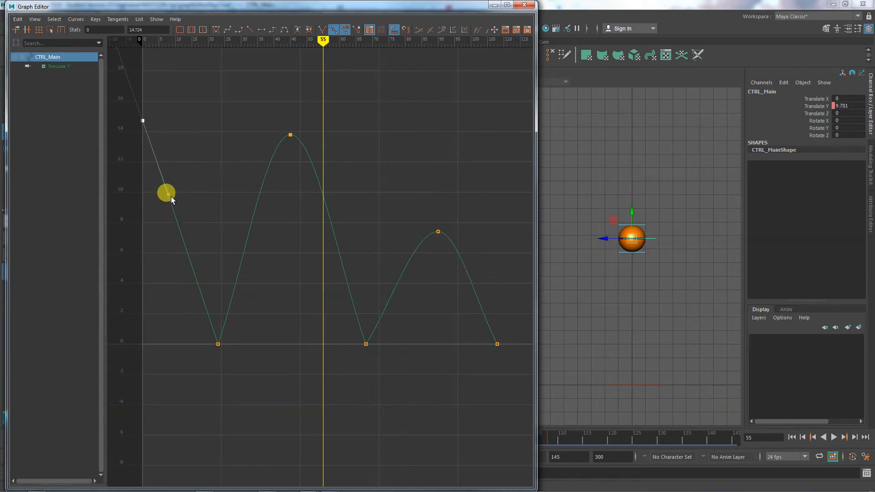
pyautogui.click(261, 30)
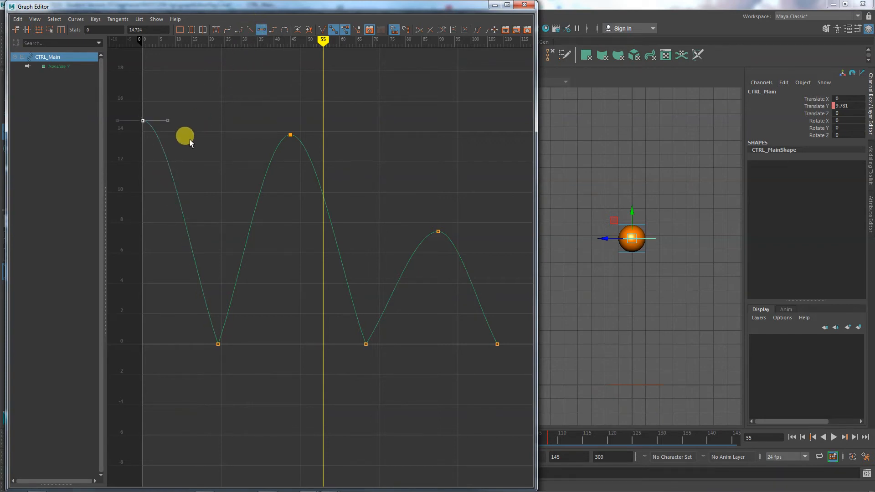
# Play the bounce animation from frame 0 to review the changed tangents, and stop it.
pyautogui.click(831, 439)
pyautogui.click(833, 437)
pyautogui.click(792, 437)
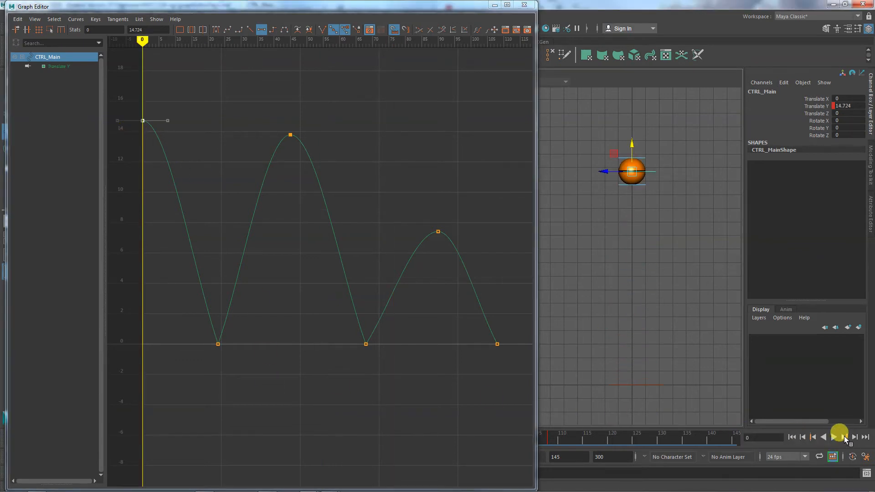
pyautogui.click(833, 437)
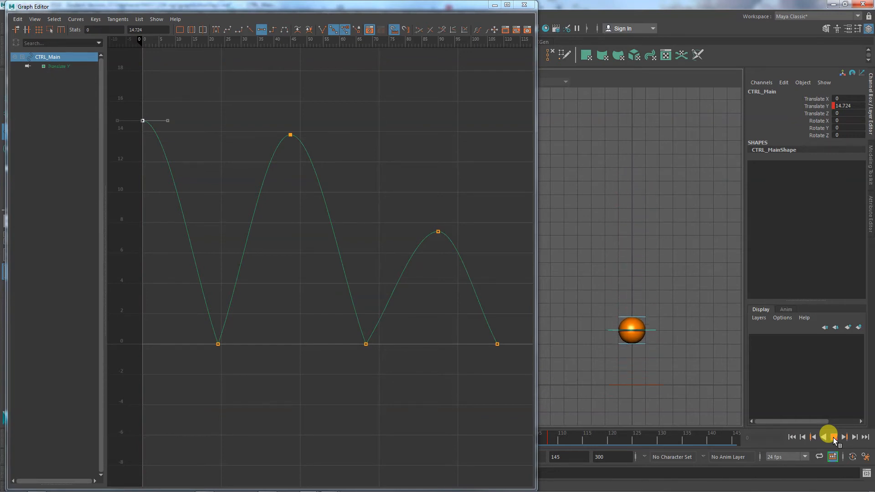
pyautogui.click(833, 437)
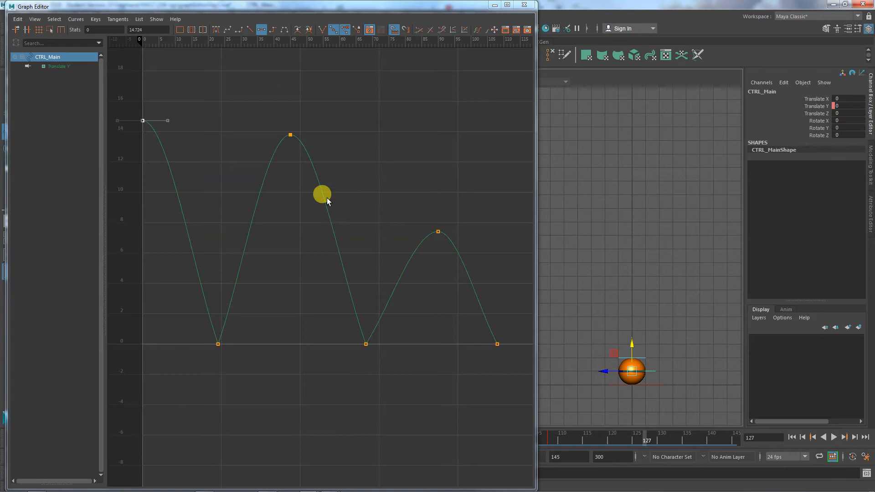
# Set the ball control's Translate Y to 11 at frame 45 and key that channel.
pyautogui.click(290, 135)
pyautogui.click(290, 135)
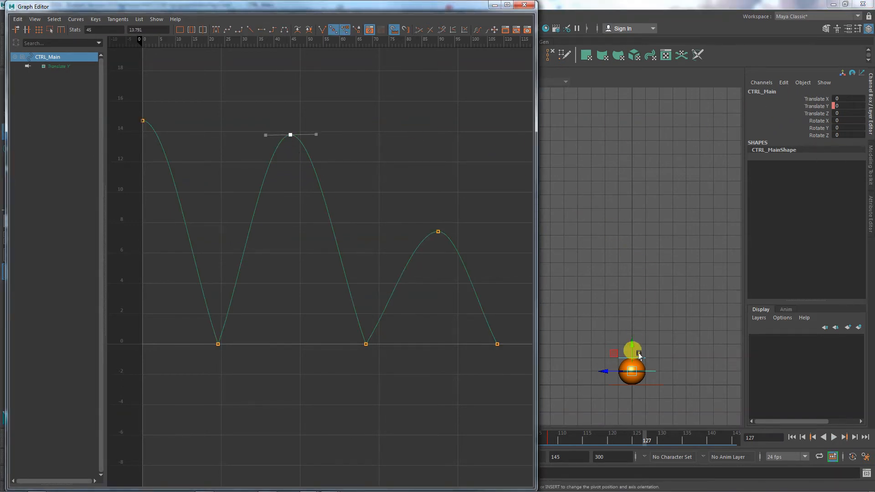
pyautogui.click(813, 438)
pyautogui.click(810, 437)
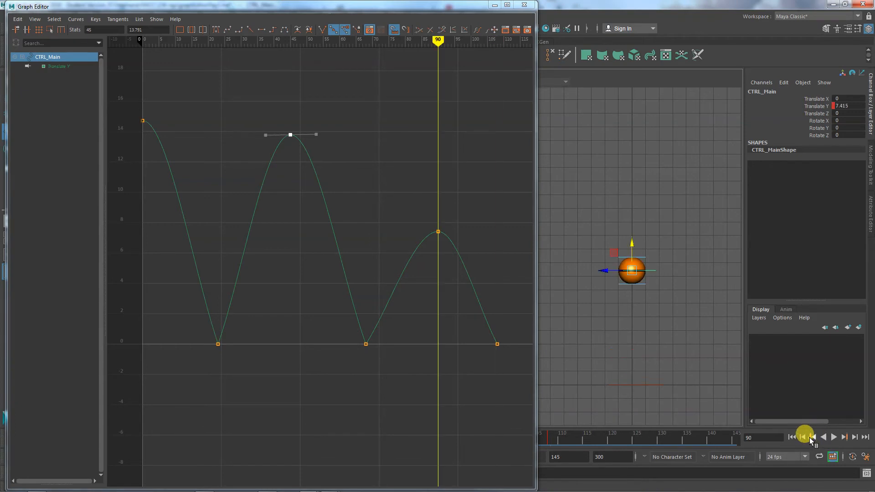
pyautogui.click(810, 437)
pyautogui.click(810, 437)
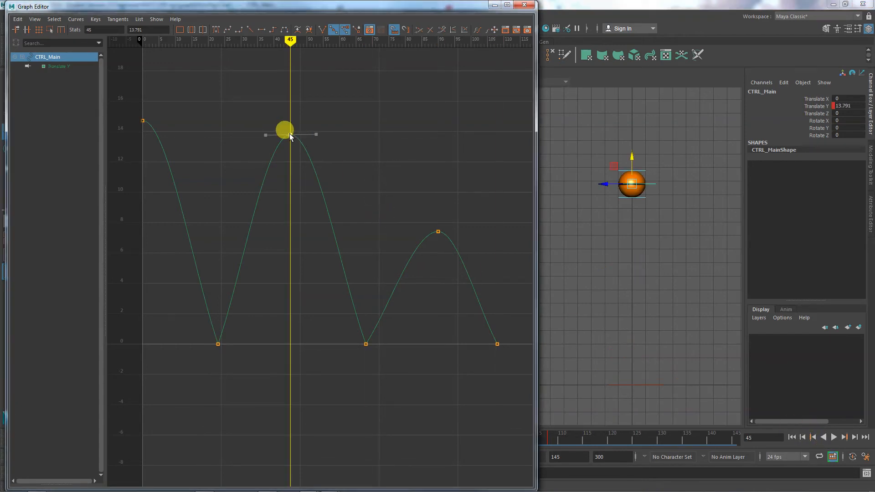
pyautogui.click(848, 106)
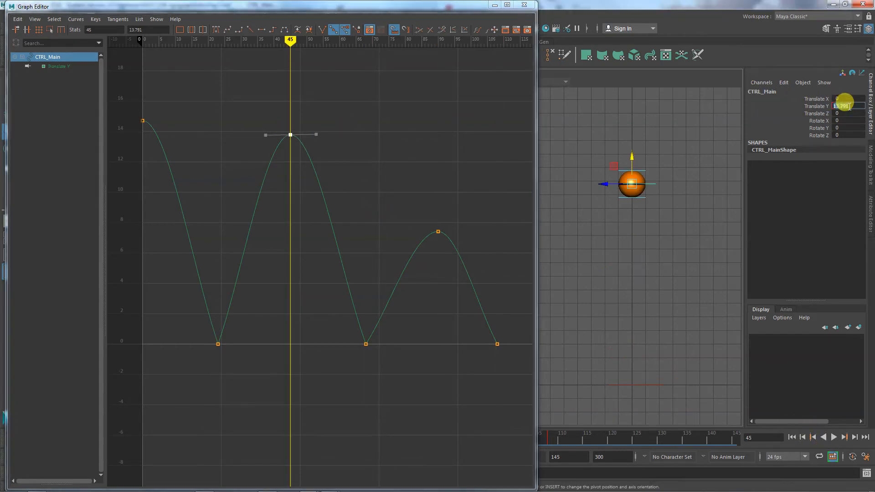
pyautogui.write('11')
pyautogui.press('Return')
pyautogui.click(815, 106)
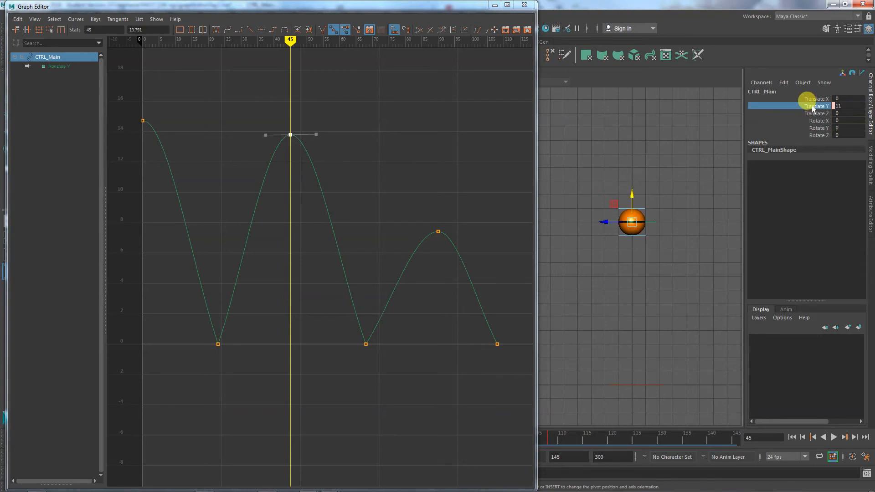
pyautogui.rightClick(804, 106)
pyautogui.click(801, 121)
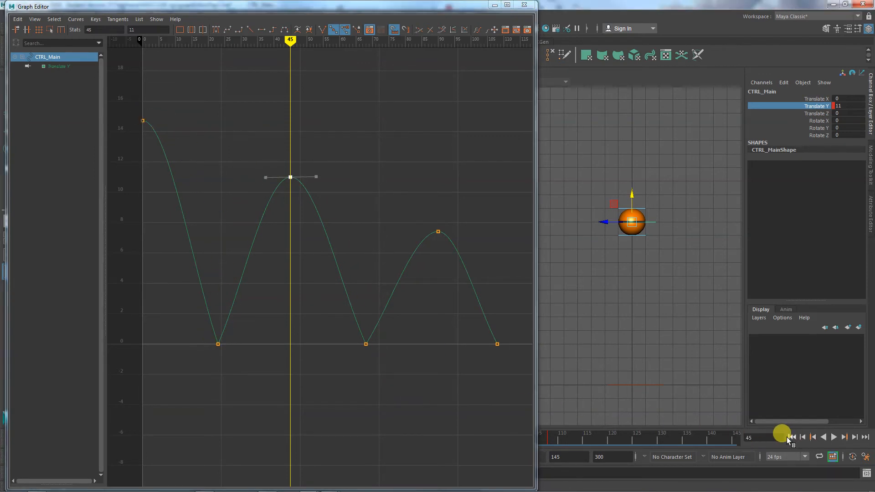
# Play the animation from frame 0 to review the lowered second peak, and stop it.
pyautogui.click(790, 437)
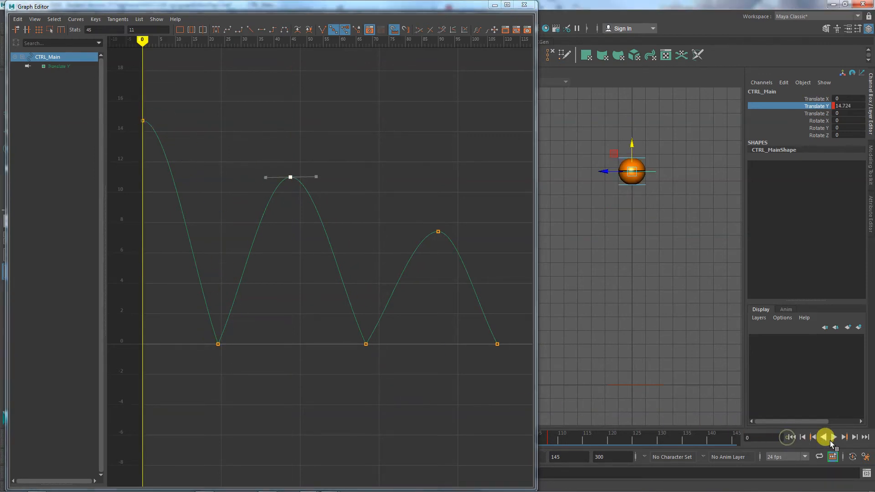
pyautogui.click(834, 438)
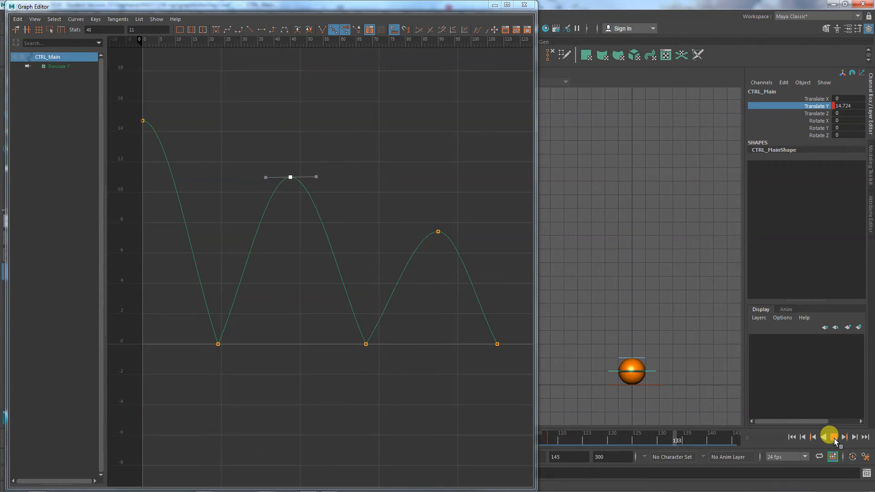
pyautogui.click(834, 438)
# Lengthen the horizontal tangent handles of the peak keys at frames 0, 45 and 90 to make the arcs rounder.
pyautogui.click(143, 121)
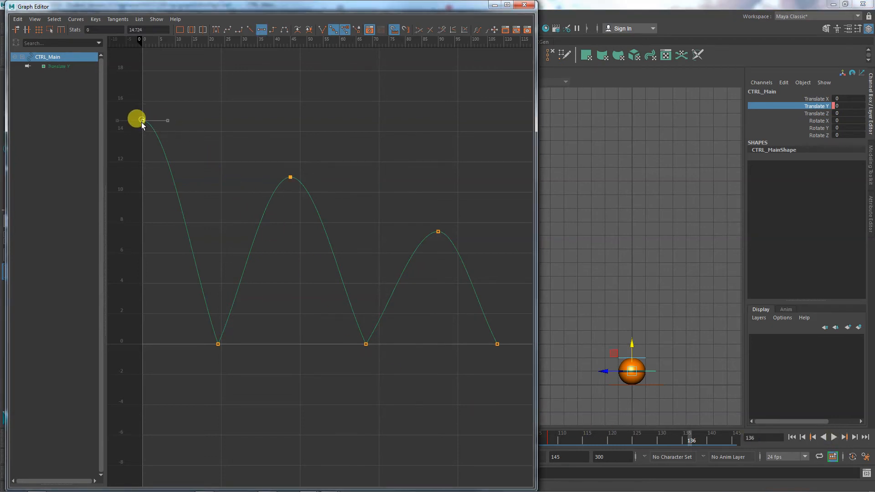
pyautogui.moveTo(164, 120); pyautogui.dragTo(208, 120)
pyautogui.click(258, 151)
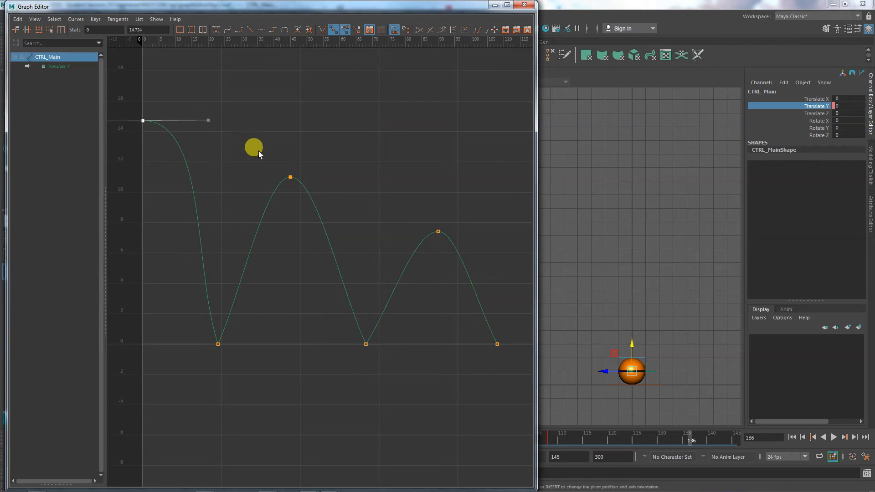
pyautogui.click(289, 176)
pyautogui.moveTo(317, 176); pyautogui.dragTo(352, 177)
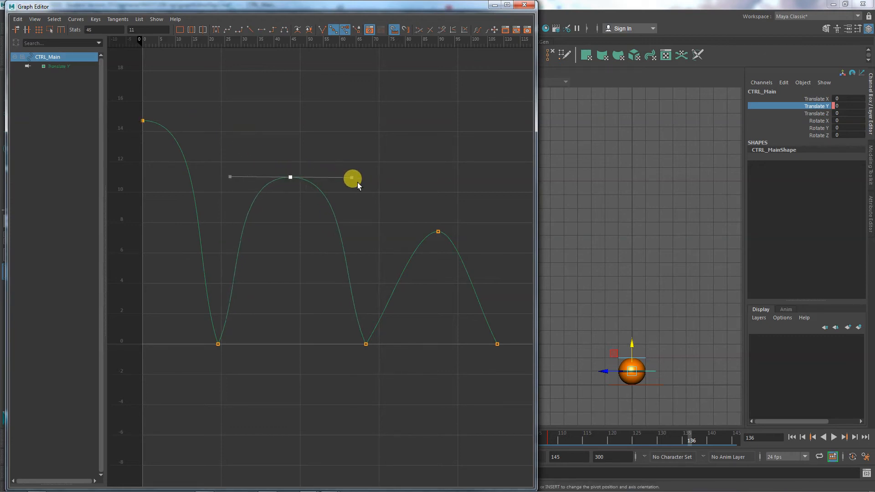
pyautogui.click(437, 231)
pyautogui.moveTo(459, 231); pyautogui.dragTo(495, 230)
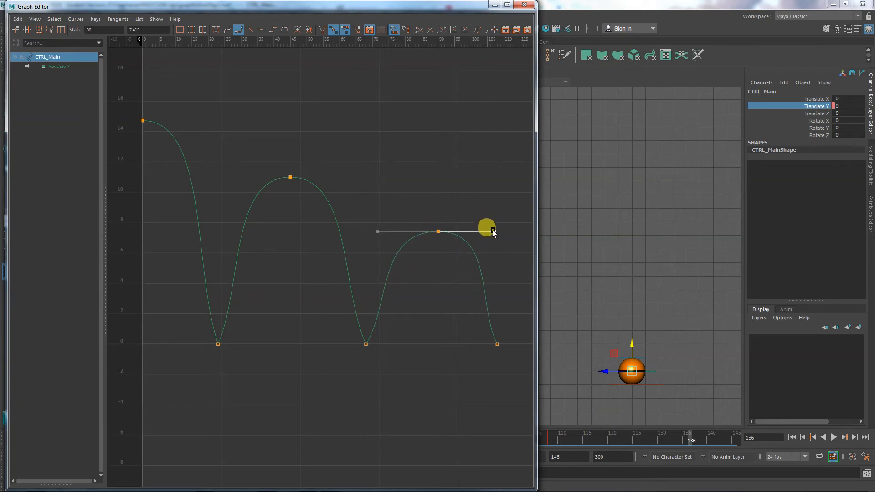
# Inspect the tangents of the ground-contact keys at frames 68 and 23, and apply flat tangents to the frame 23 key.
pyautogui.click(366, 343)
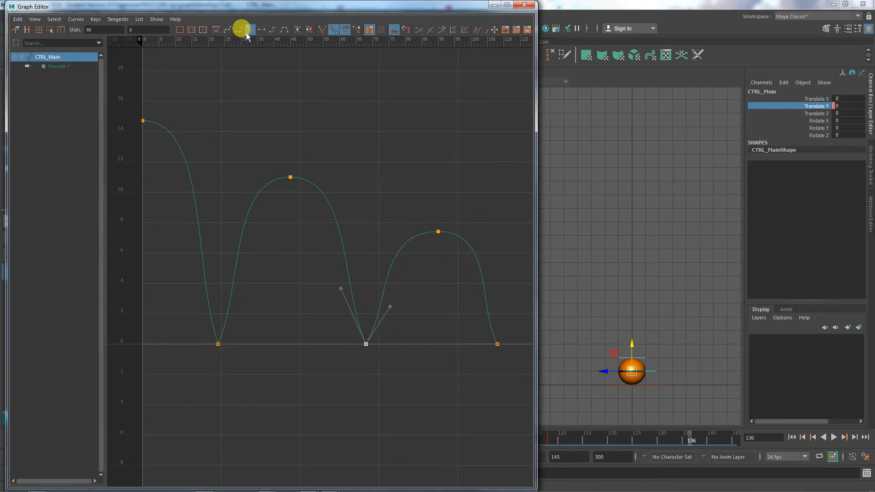
pyautogui.click(219, 344)
pyautogui.click(250, 316)
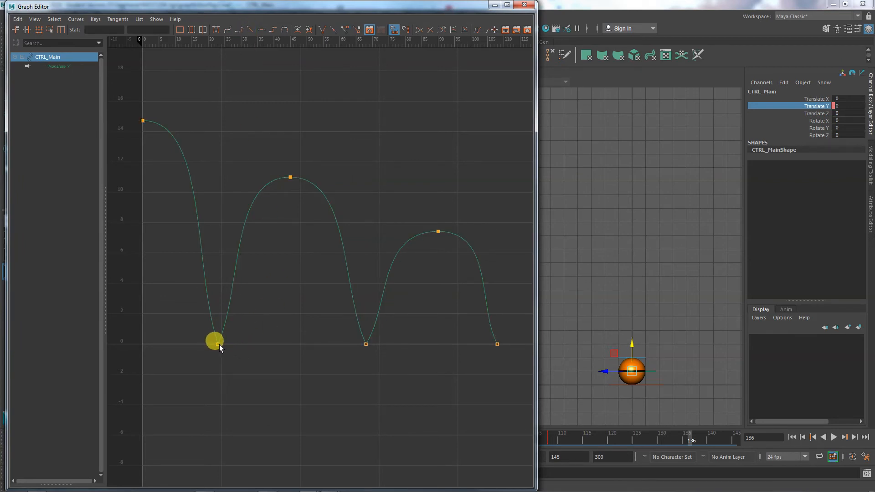
pyautogui.click(217, 345)
pyautogui.click(240, 296)
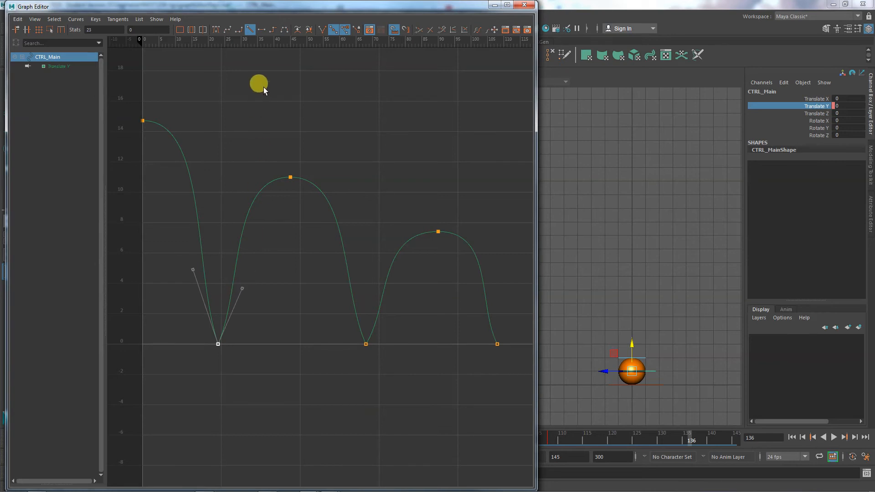
pyautogui.click(260, 29)
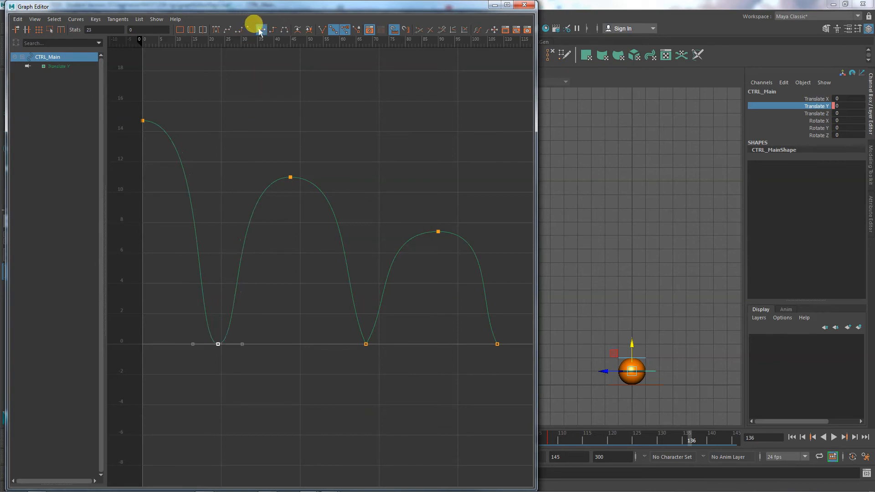
# Give the frame 23 ground-contact key linear tangents, break them, and pull both handles steeply upward for a sharp bounce.
pyautogui.click(250, 30)
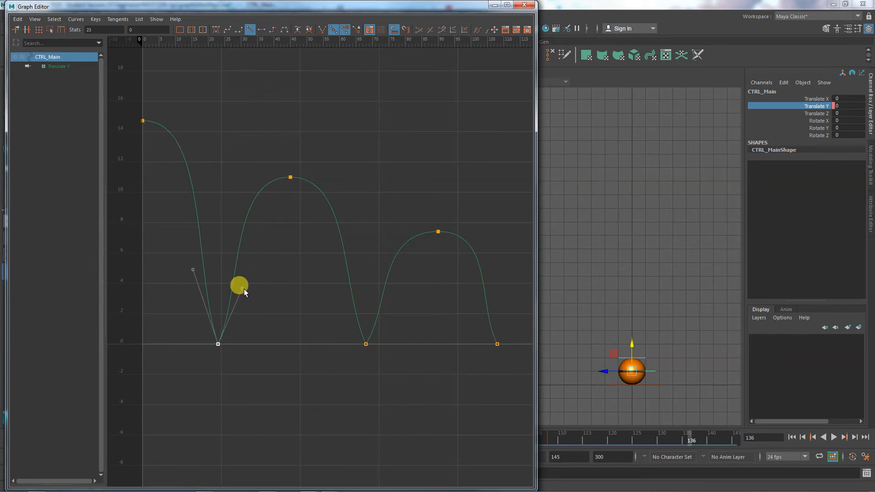
pyautogui.moveTo(244, 288); pyautogui.dragTo(239, 289)
pyautogui.hotkey('ctrl', 'z')
pyautogui.click(322, 29)
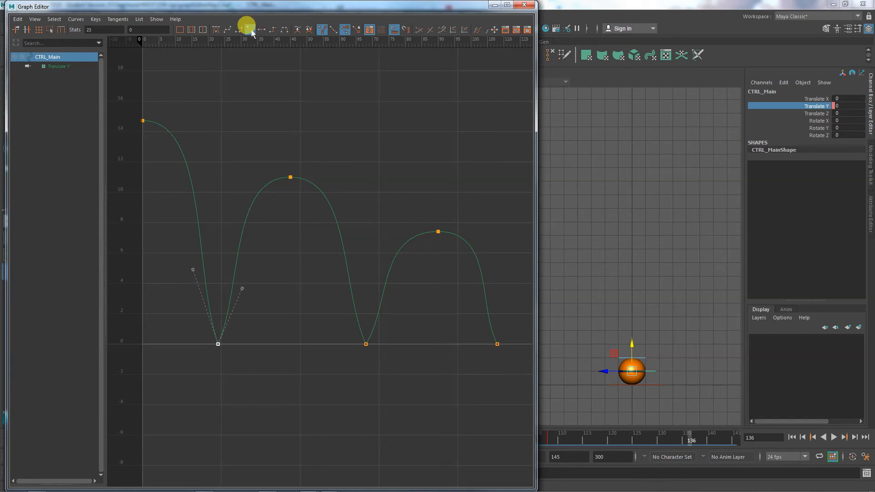
pyautogui.moveTo(241, 289); pyautogui.dragTo(222, 286)
pyautogui.click(196, 269)
# Apply linear tangents to the frame 68 ground-contact key, break them, and steepen both handles into a sharp V.
pyautogui.click(364, 345)
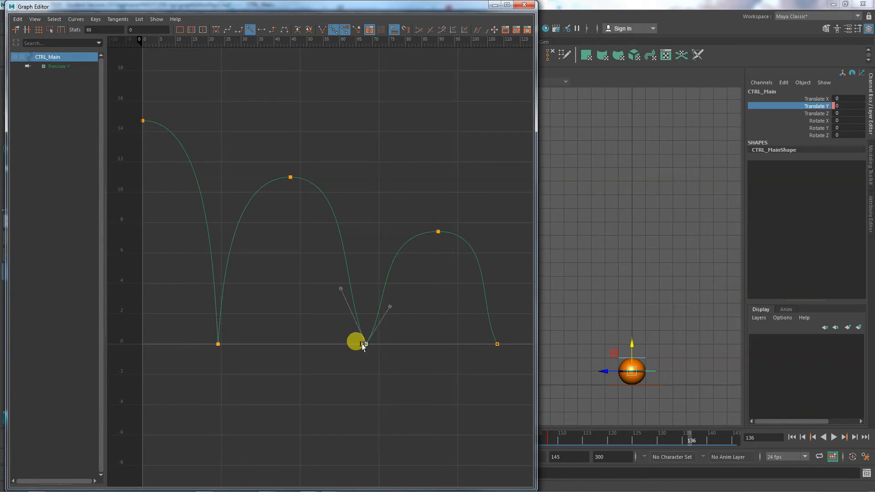
pyautogui.click(250, 29)
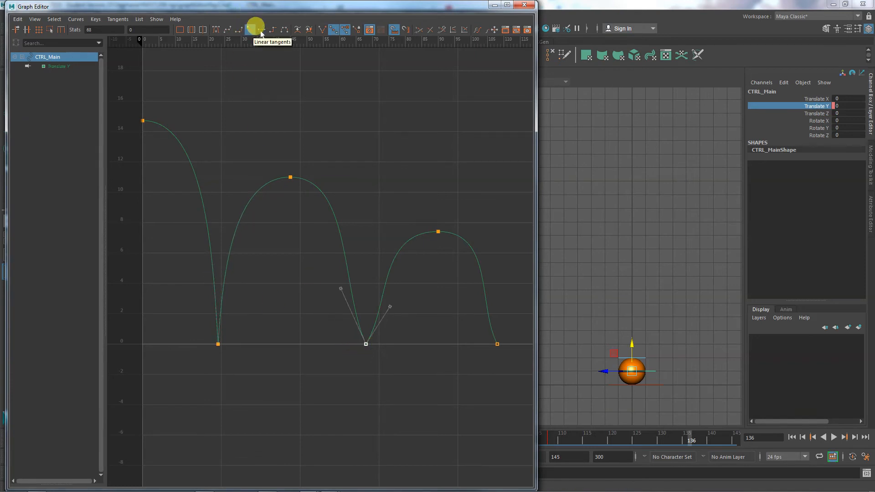
pyautogui.click(322, 29)
pyautogui.moveTo(345, 292); pyautogui.dragTo(368, 299)
# Break the tangents of the last ground-contact key at frame 108 and make its incoming handle nearly vertical.
pyautogui.click(497, 345)
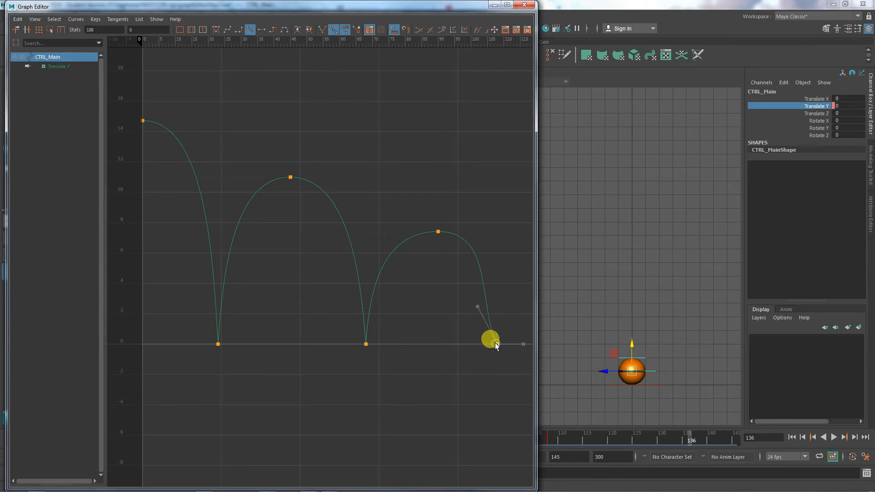
pyautogui.moveTo(476, 305); pyautogui.dragTo(495, 304)
pyautogui.click(322, 29)
# Play the animation twice from frame 0 to review the sharper ground contacts, stopping playback each time.
pyautogui.click(828, 438)
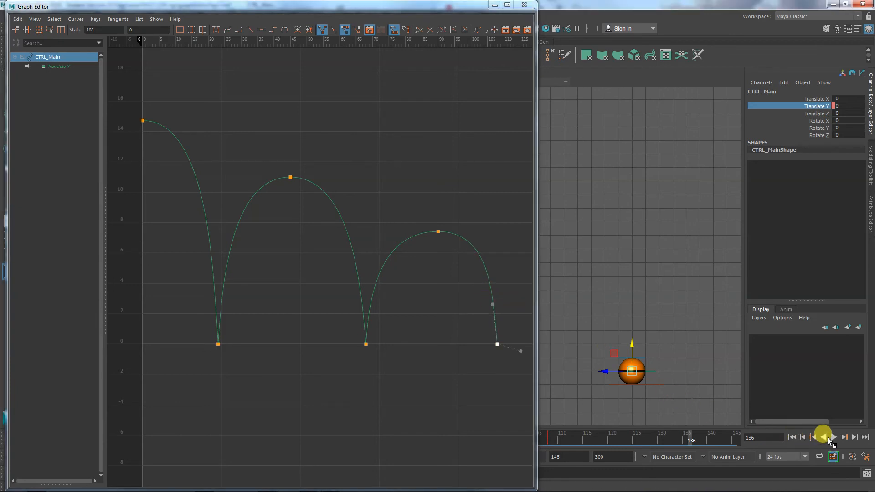
pyautogui.click(790, 436)
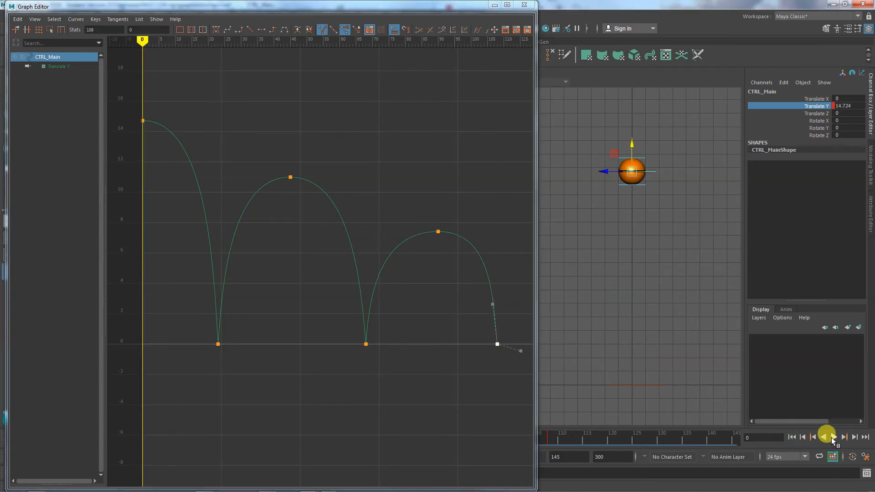
pyautogui.click(832, 438)
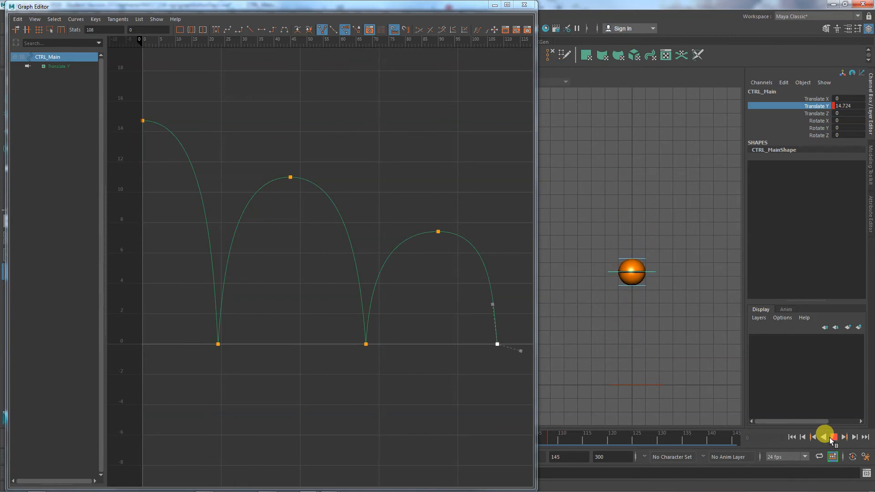
pyautogui.click(831, 437)
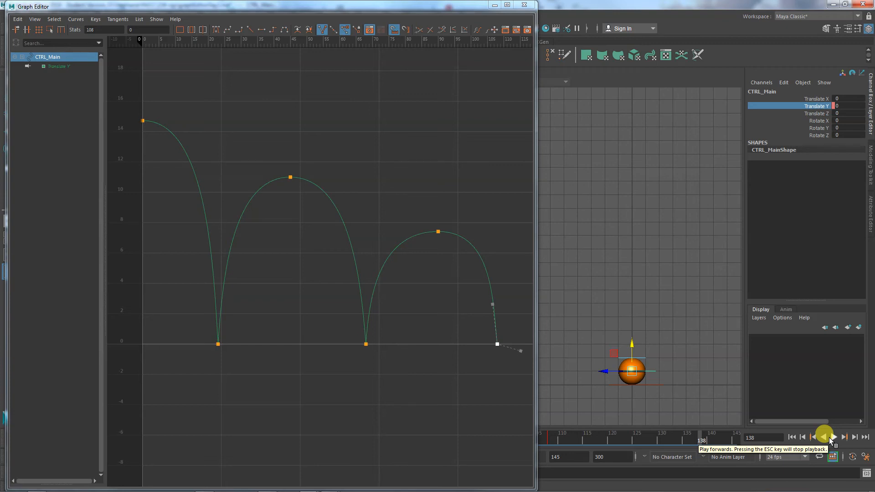
pyautogui.click(791, 437)
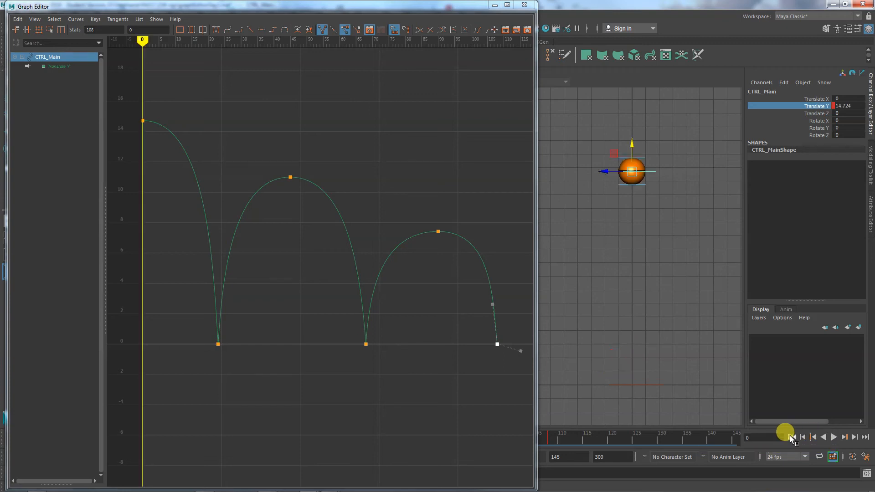
pyautogui.click(833, 438)
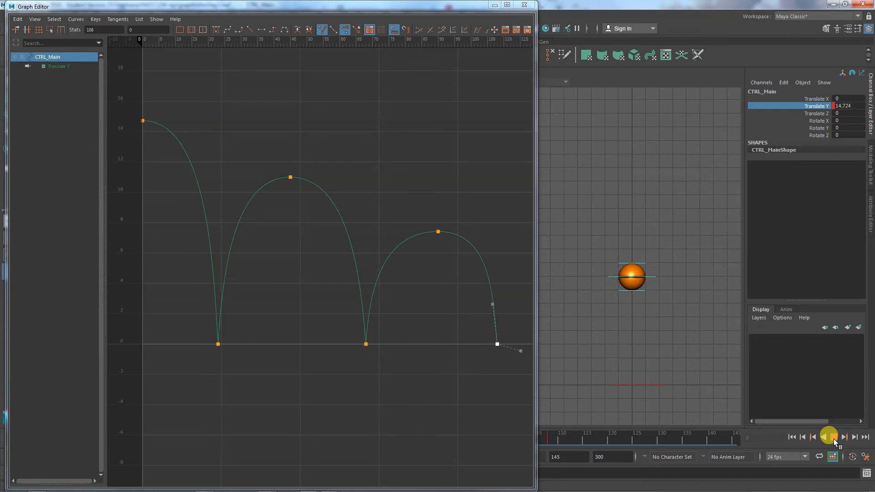
pyautogui.click(833, 437)
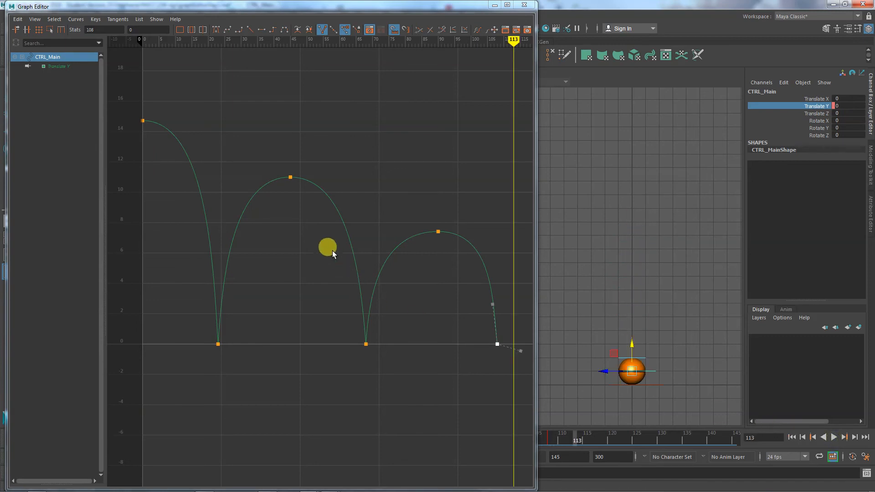
# Shorten the horizontal tangent handles of the peak keys at frames 45, 90 and 0 to reduce the hang time.
pyautogui.click(290, 177)
pyautogui.moveTo(352, 177); pyautogui.dragTo(340, 176)
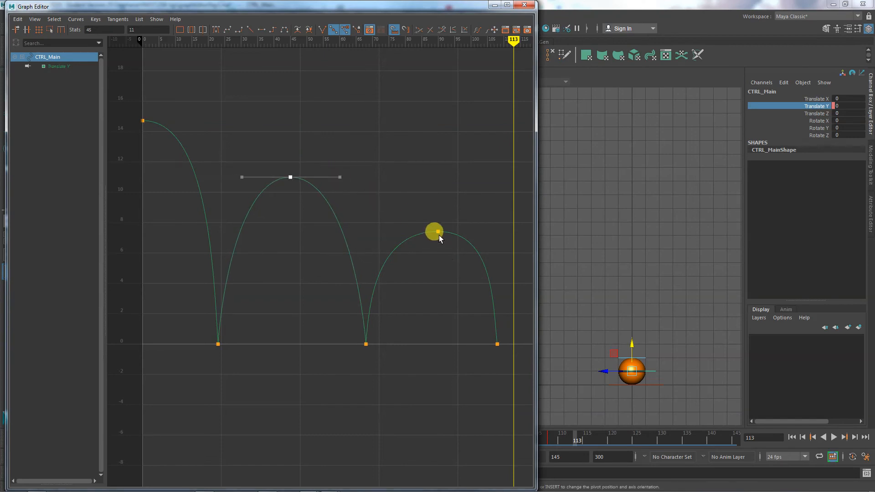
pyautogui.click(438, 231)
pyautogui.moveTo(488, 232); pyautogui.dragTo(477, 231)
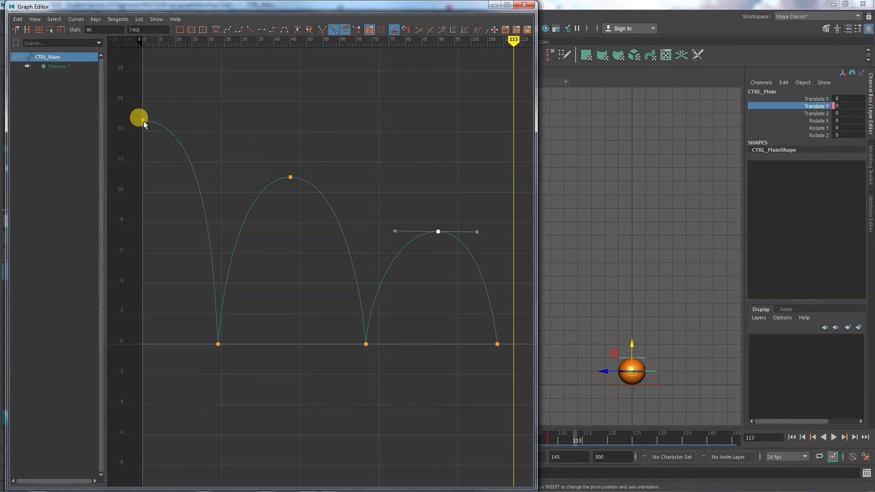
pyautogui.click(144, 121)
pyautogui.moveTo(209, 120); pyautogui.dragTo(193, 120)
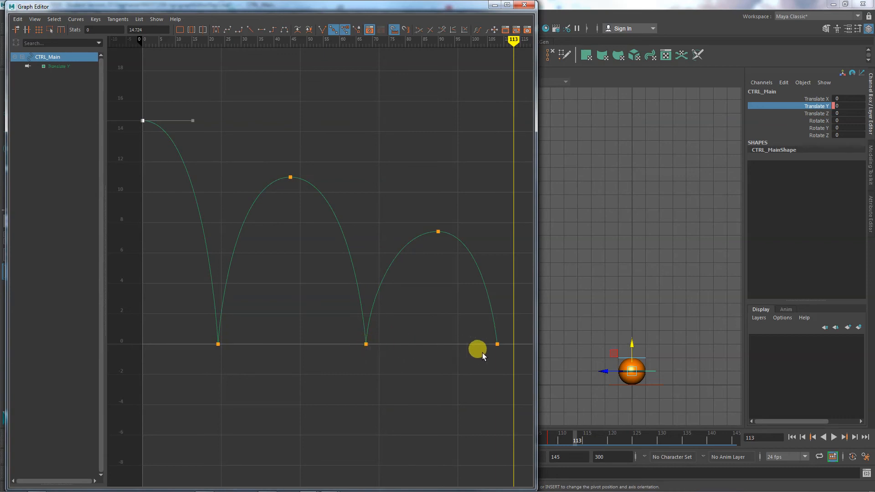
# Move the last ground-contact key to frame 106, keeping its value at 0, and play the animation from frame 0.
pyautogui.click(497, 344)
pyautogui.moveTo(495, 344); pyautogui.dragTo(490, 344)
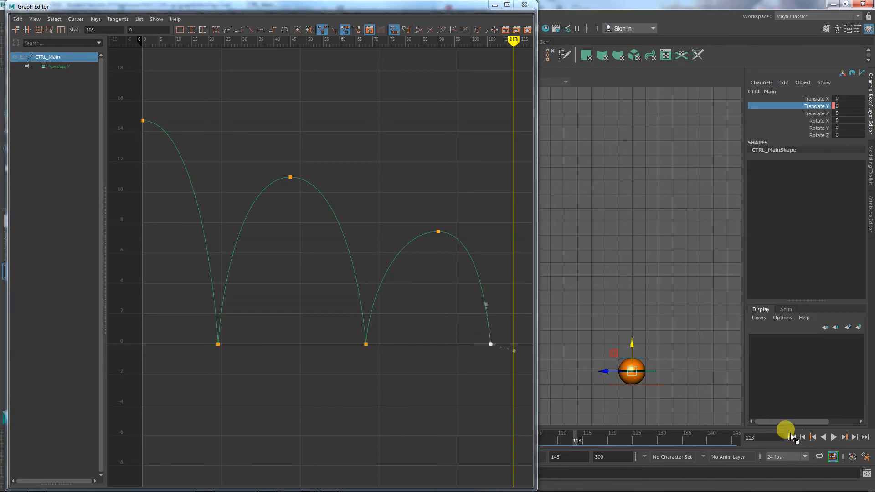
pyautogui.click(791, 437)
pyautogui.click(835, 438)
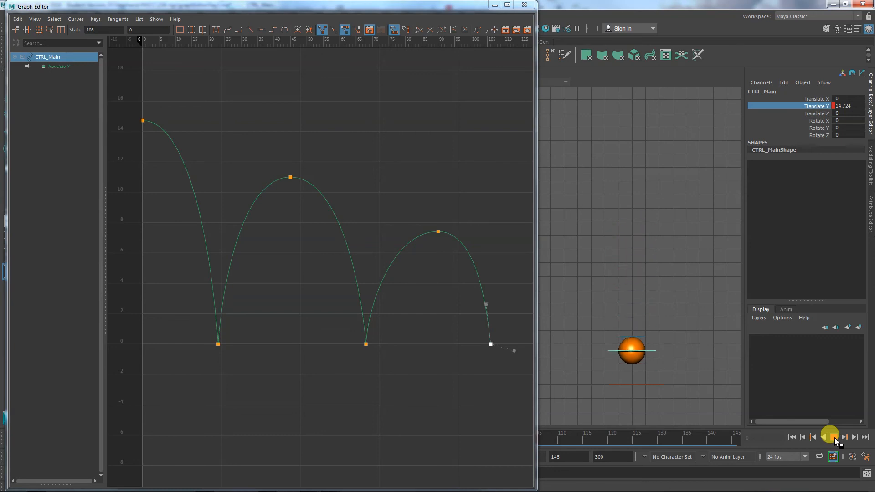
pyautogui.click(835, 438)
# Shorten the handles of the peak keys at frames 45 and 0 further, and move the third peak to frame 87 with shorter handles.
pyautogui.click(290, 177)
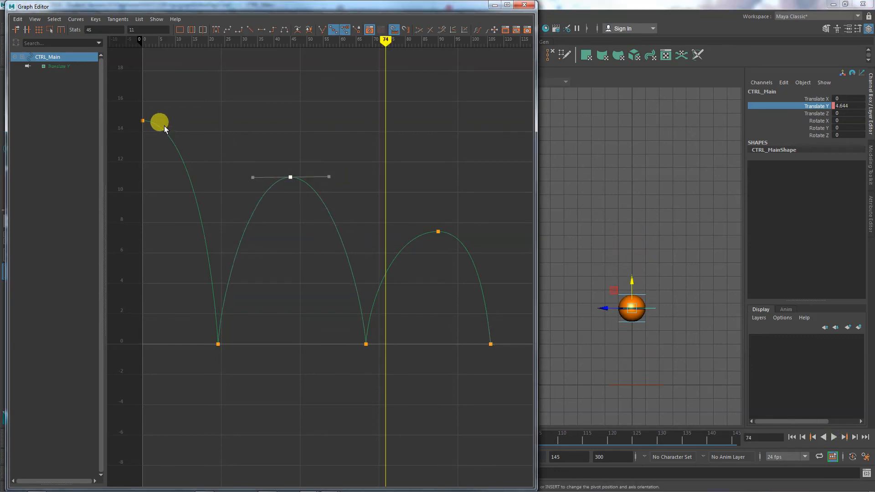
pyautogui.click(143, 120)
pyautogui.moveTo(190, 120); pyautogui.dragTo(179, 119)
pyautogui.moveTo(438, 235); pyautogui.dragTo(458, 233)
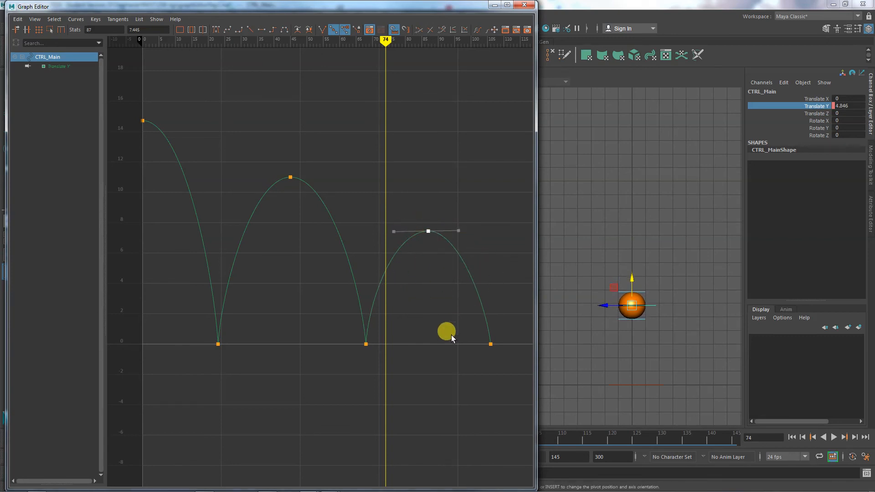
# Play the animation from frame 0 twice to check the retimed third bounce and shortened peaks, and stop it.
pyautogui.click(792, 437)
pyautogui.click(814, 435)
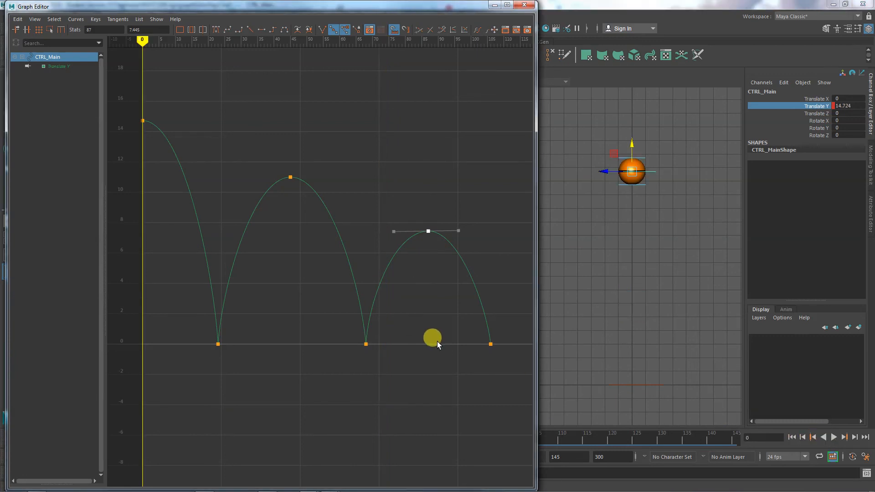
pyautogui.click(831, 436)
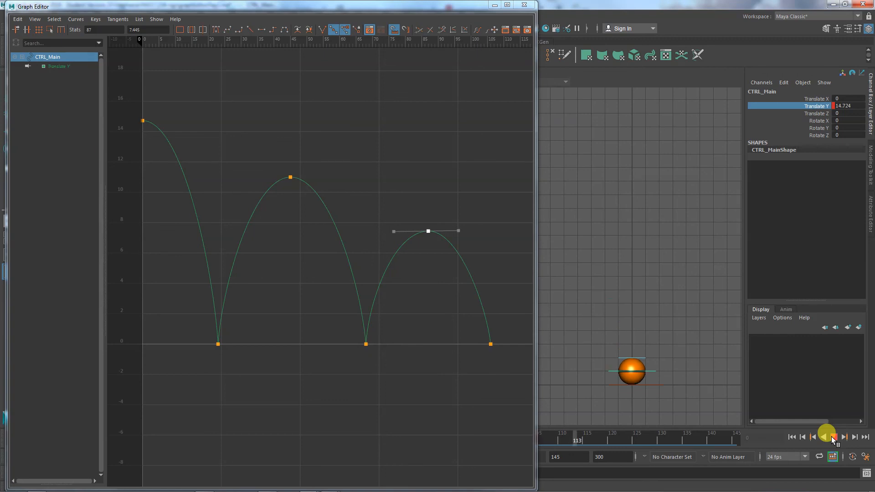
pyautogui.click(831, 436)
pyautogui.click(791, 437)
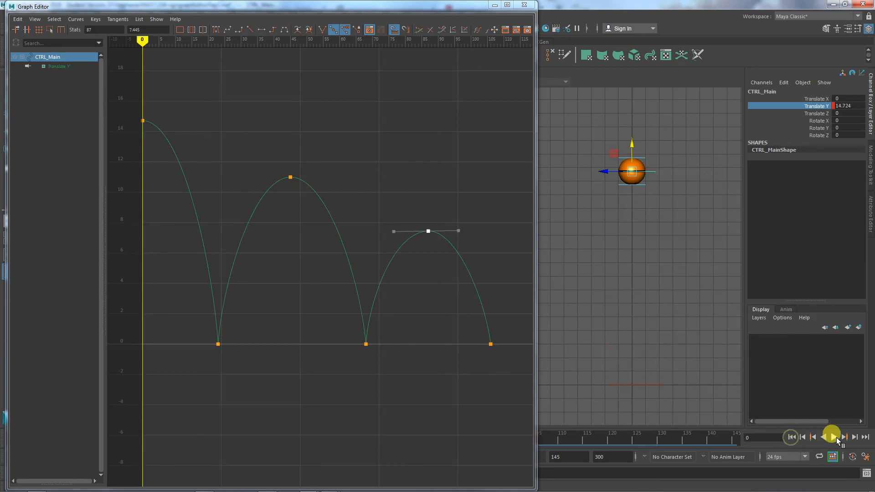
pyautogui.click(834, 437)
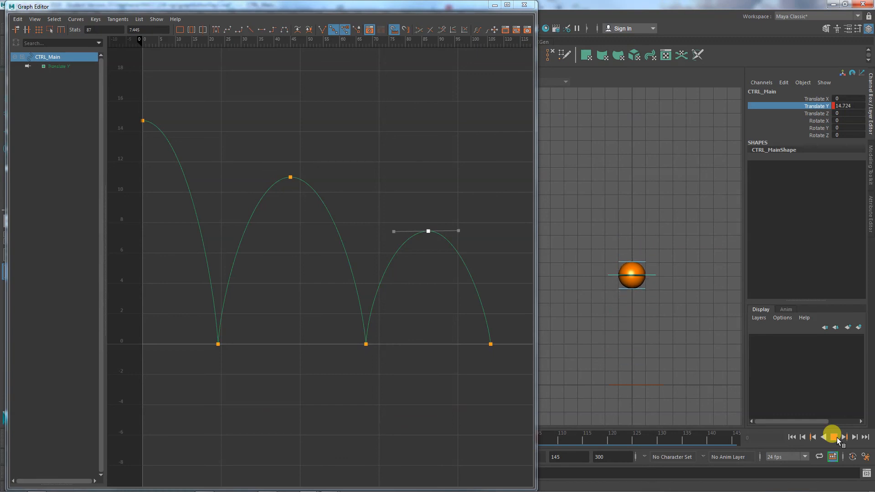
pyautogui.click(836, 437)
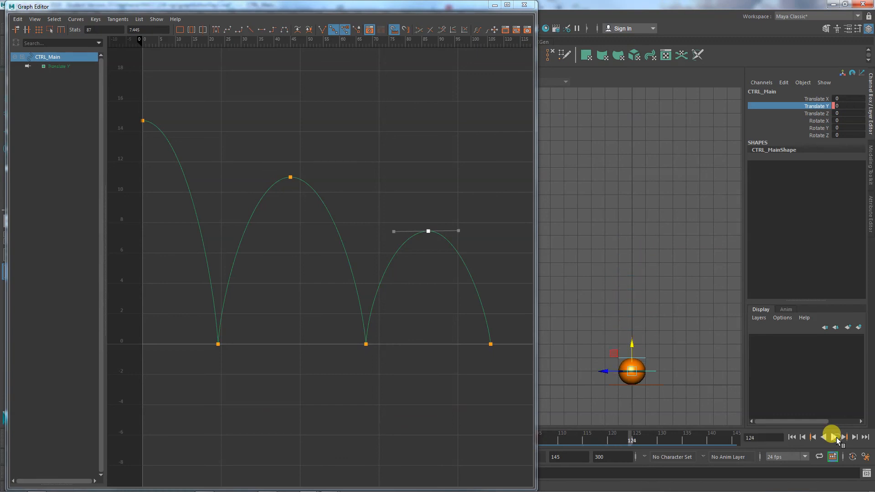